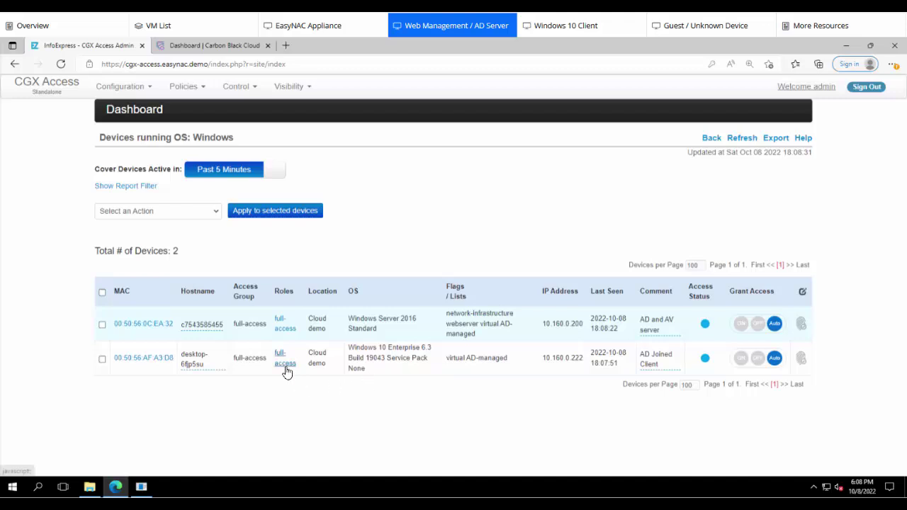
# Step: Check the ping windows on the Windows 10 Client and review the role evaluation report of the Windows 10 device at 10.160.0.222
pyautogui.click(569, 29)
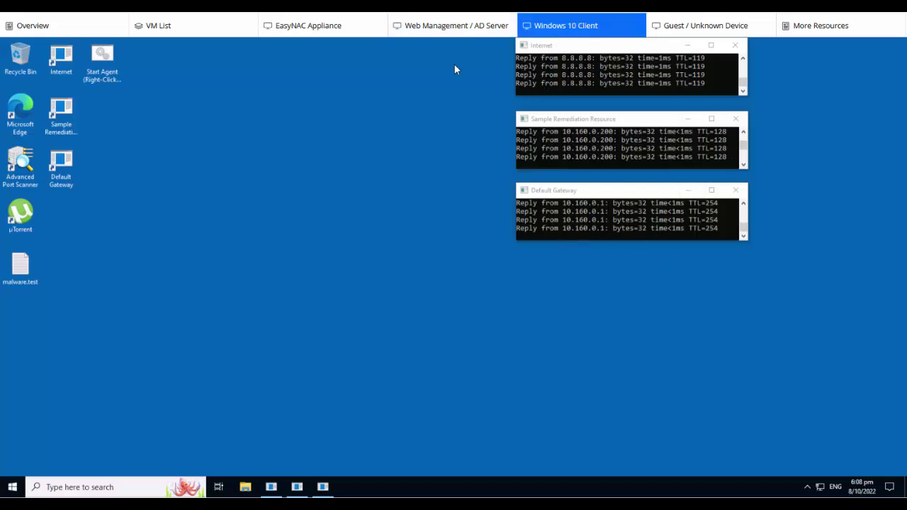
pyautogui.click(437, 31)
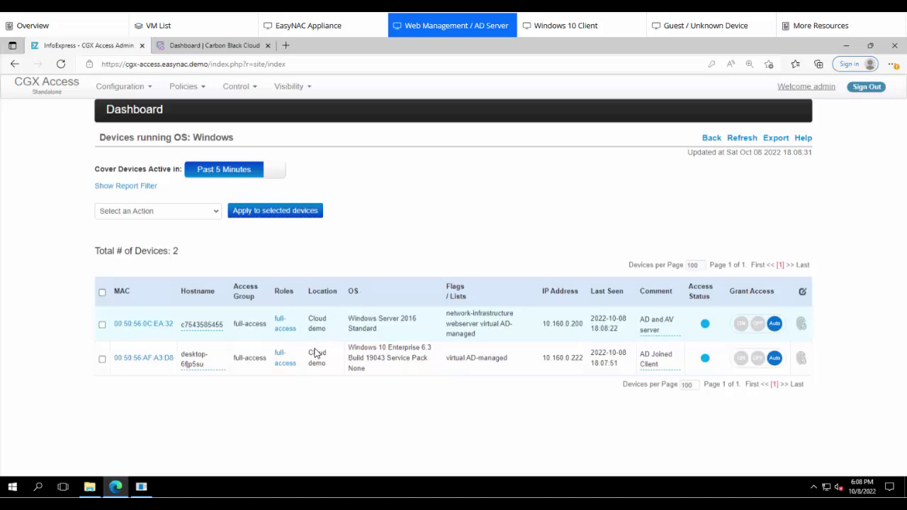
pyautogui.click(284, 369)
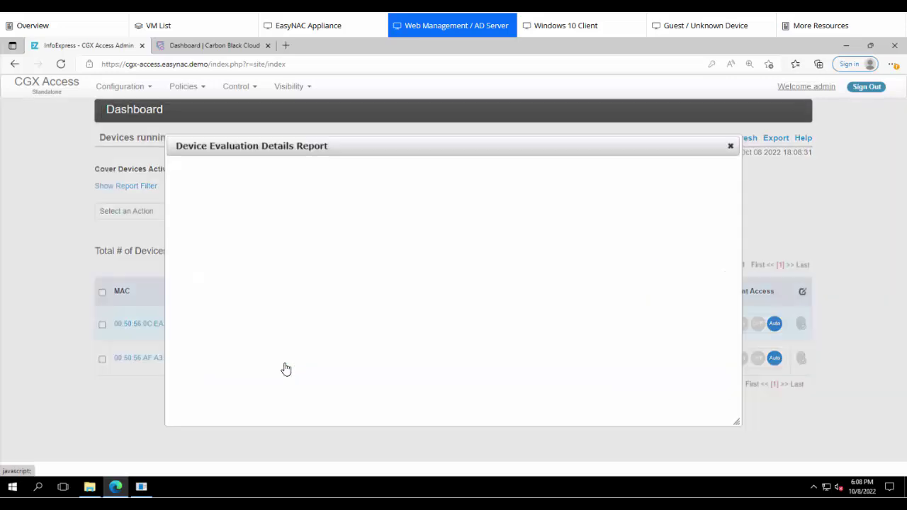
pyautogui.scroll(-2, 290, 269)
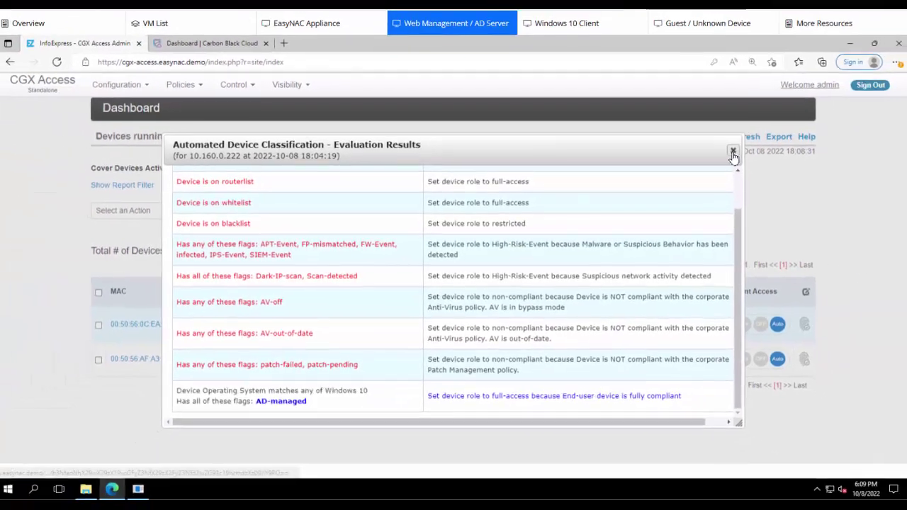
pyautogui.click(733, 153)
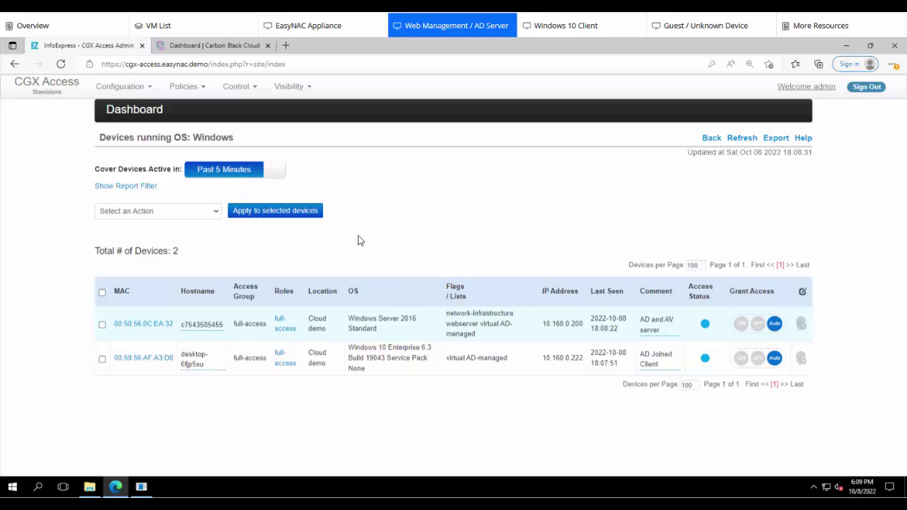
# Step: Add the AV-managed flag to the Windows 10 full-access rule in the Automated Device Classification policy and activate the policy
pyautogui.click(189, 90)
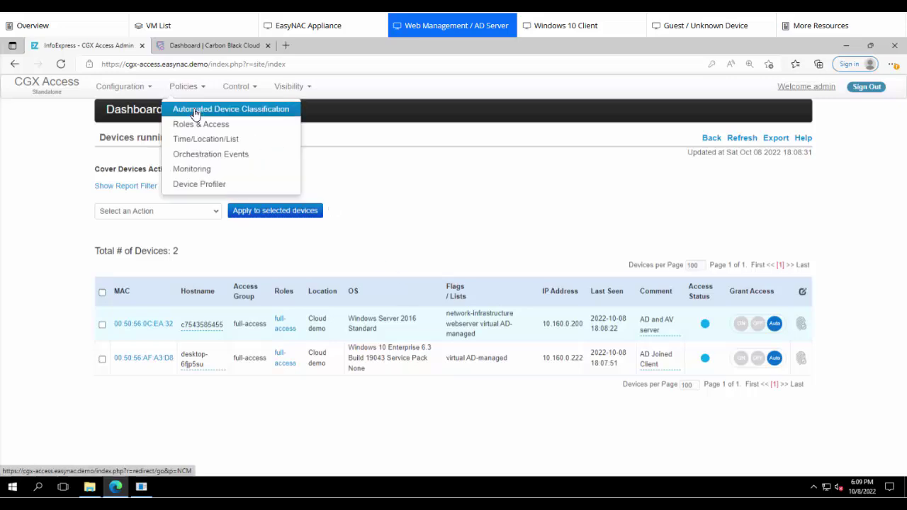
pyautogui.click(196, 112)
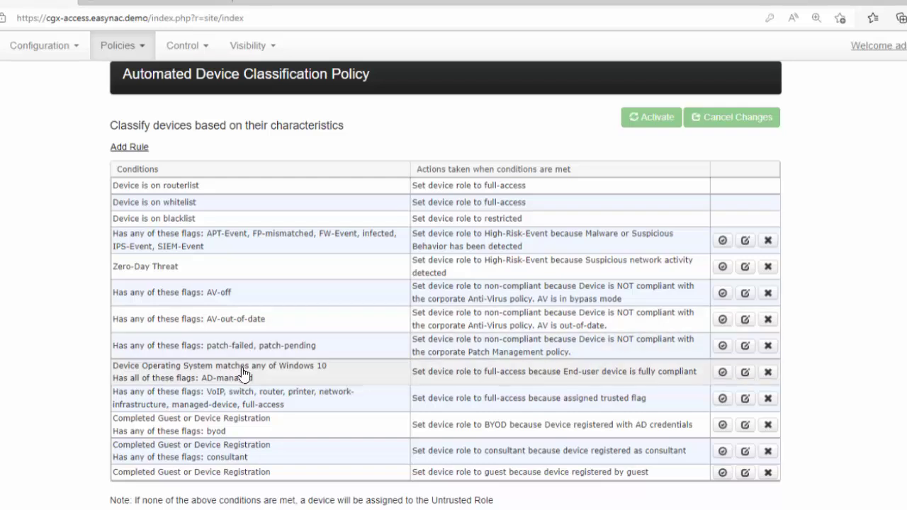
pyautogui.click(243, 371)
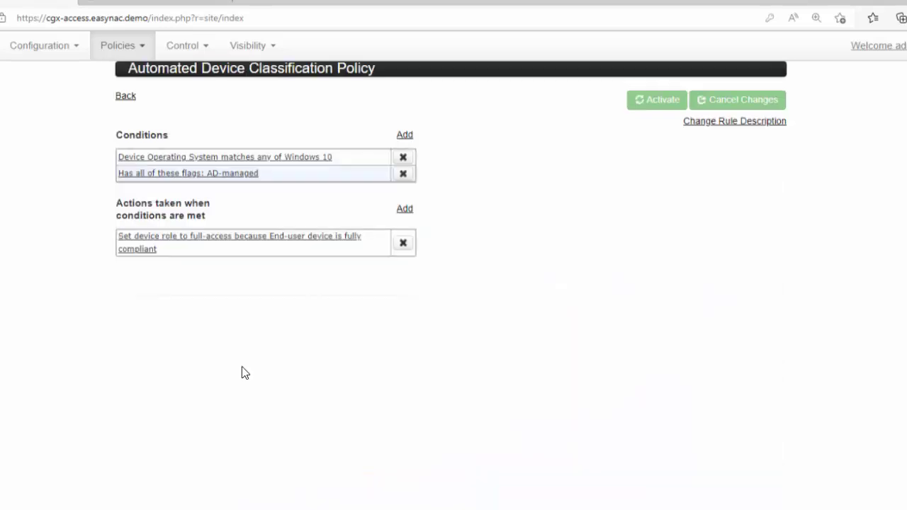
pyautogui.click(219, 174)
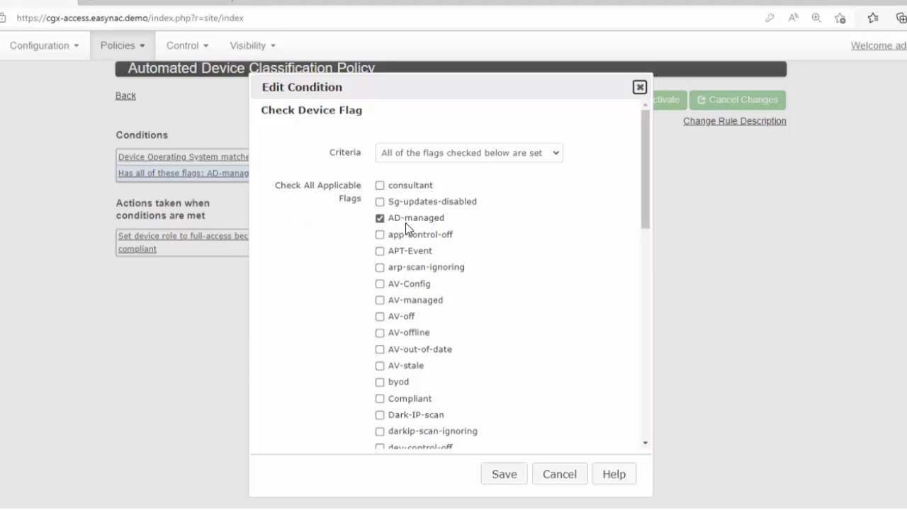
pyautogui.click(380, 300)
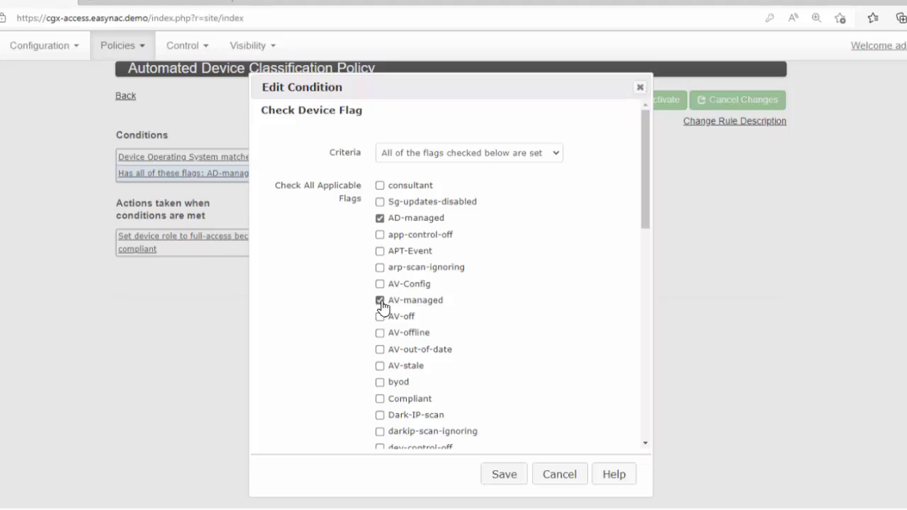
pyautogui.click(504, 474)
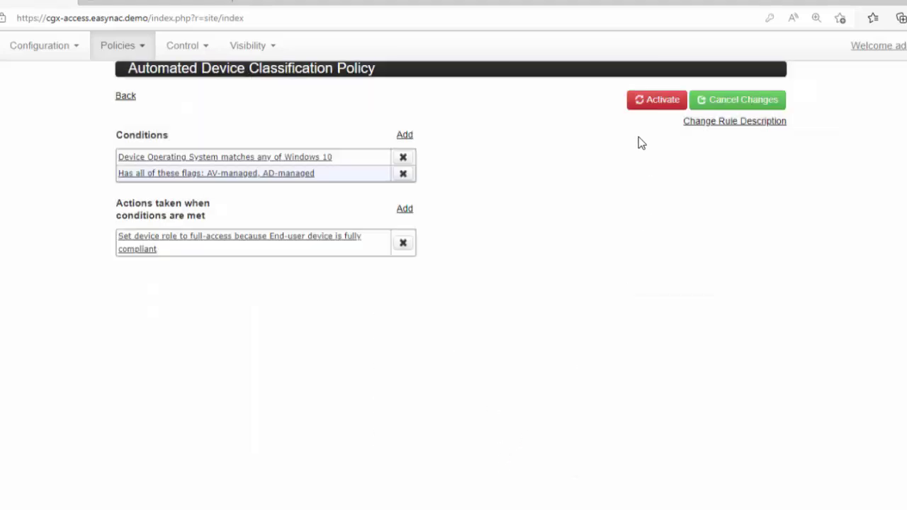
pyautogui.click(640, 104)
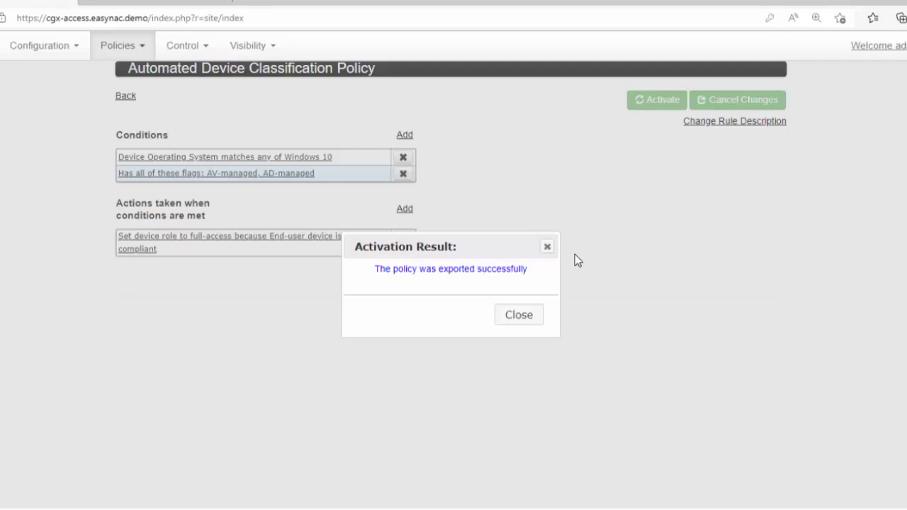
pyautogui.click(519, 317)
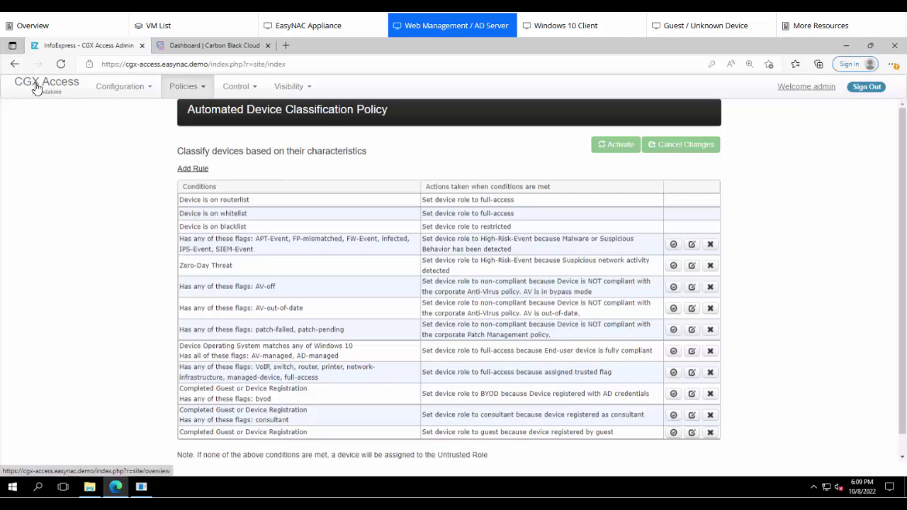
# Step: Check the Windows 10 Client's ping windows and review the devices in the restricted access group from the CGX Access dashboard
pyautogui.click(37, 87)
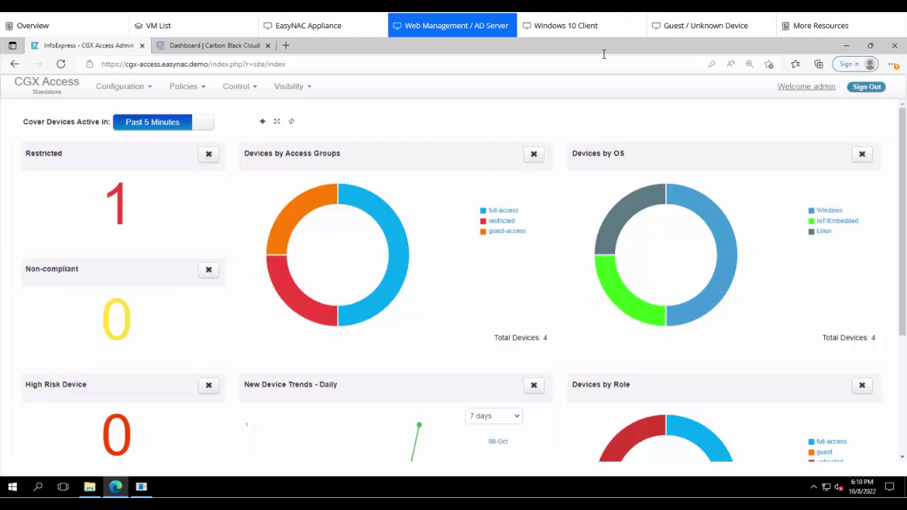
pyautogui.click(581, 26)
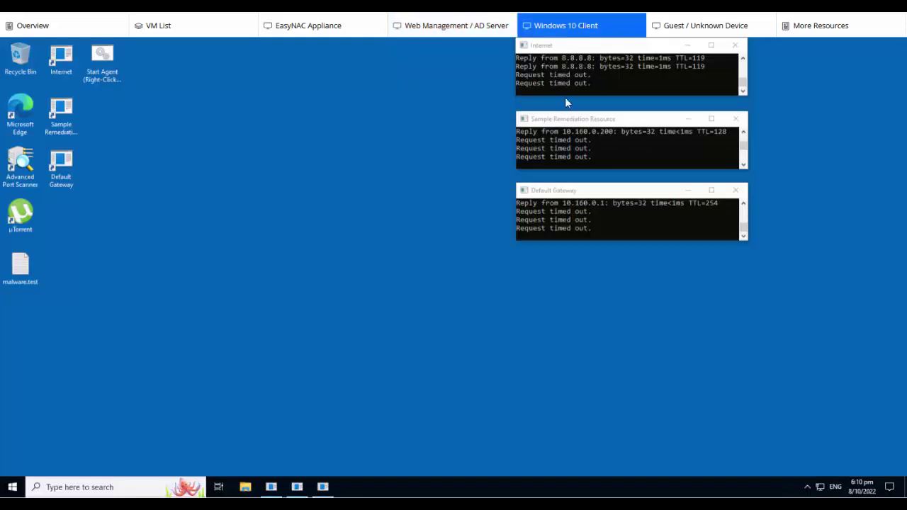
pyautogui.click(433, 27)
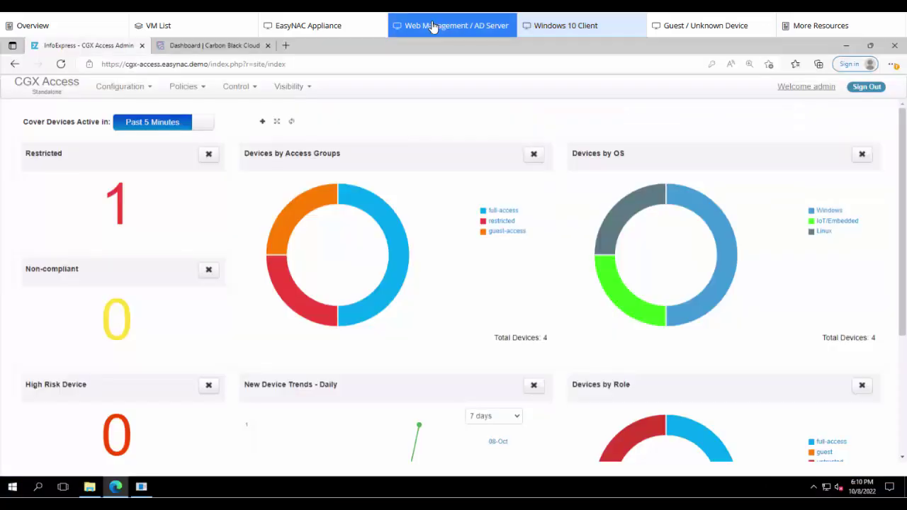
pyautogui.click(500, 221)
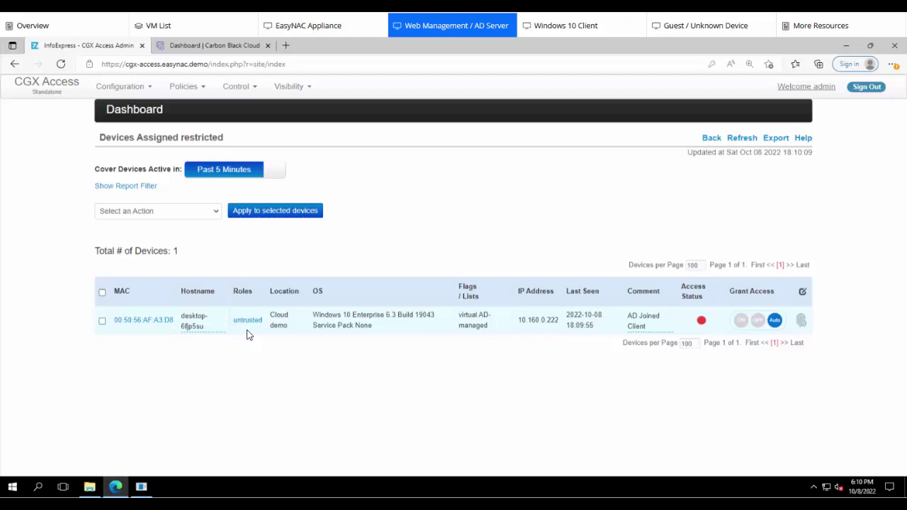
pyautogui.click(47, 90)
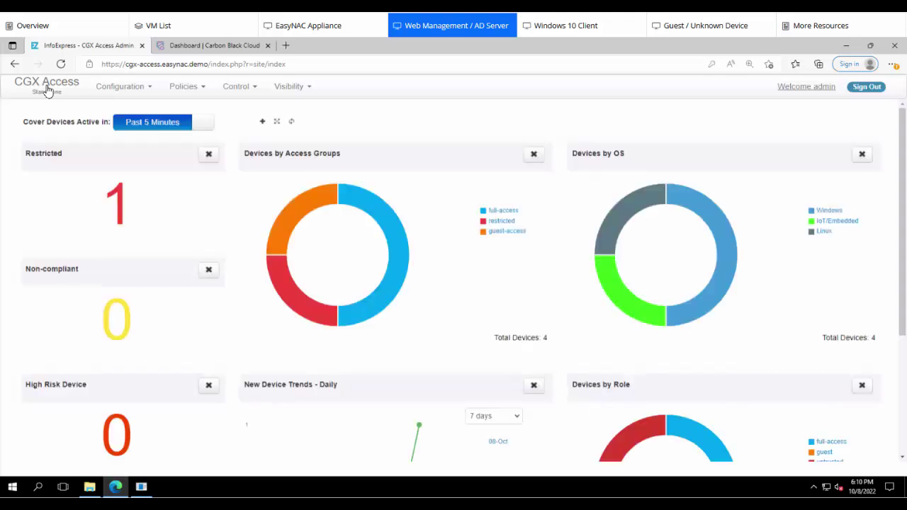
# Step: Switch to Carbon Black Cloud and examine the Device permissions of the Easy NAC access level in the API Access settings
pyautogui.click(207, 47)
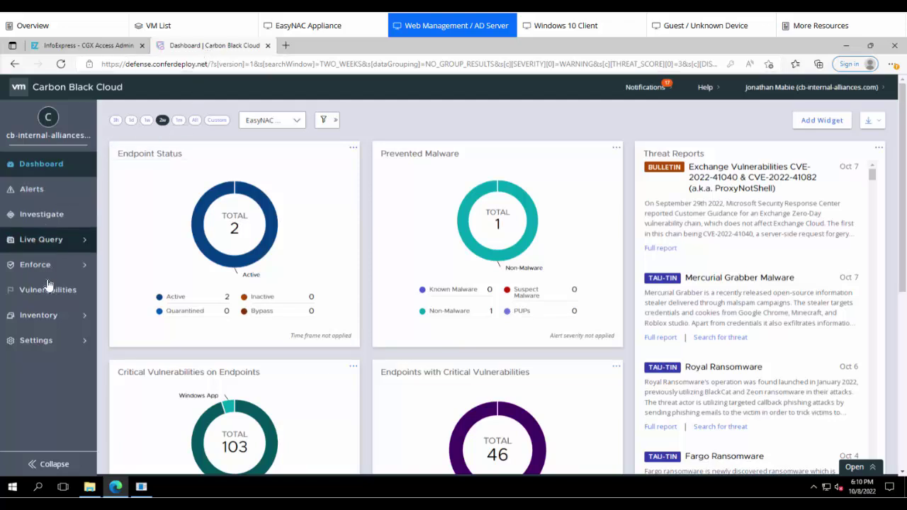
pyautogui.click(40, 343)
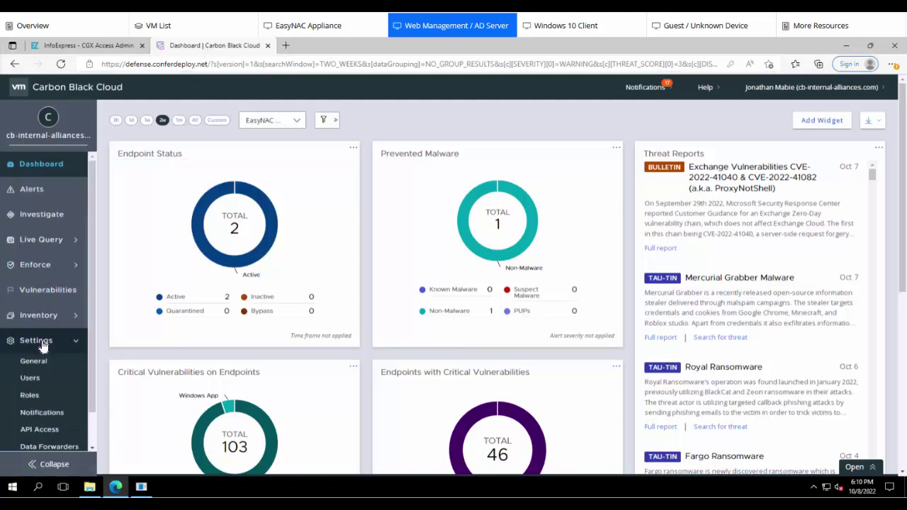
pyautogui.click(35, 432)
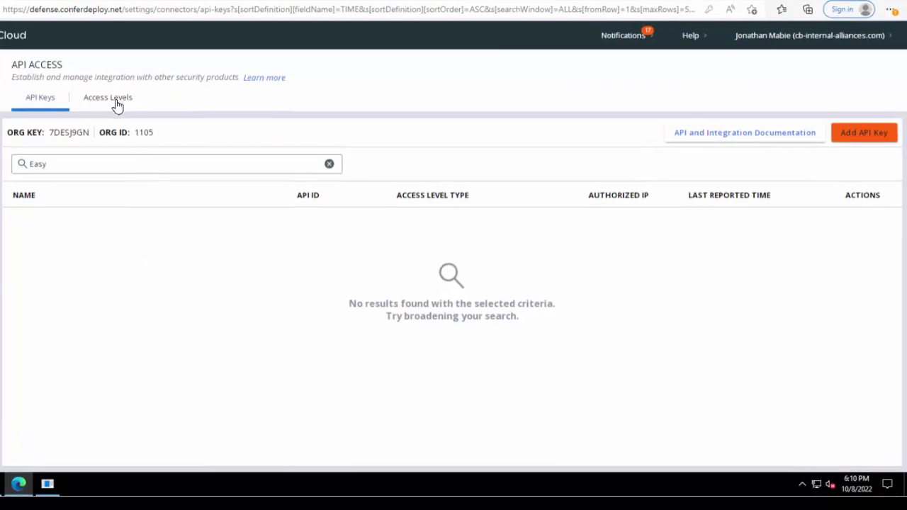
pyautogui.click(117, 105)
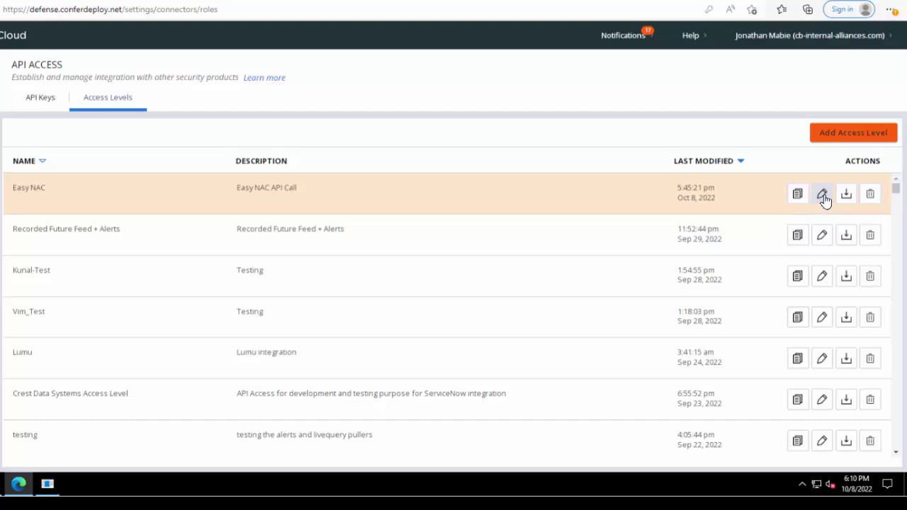
pyautogui.click(822, 197)
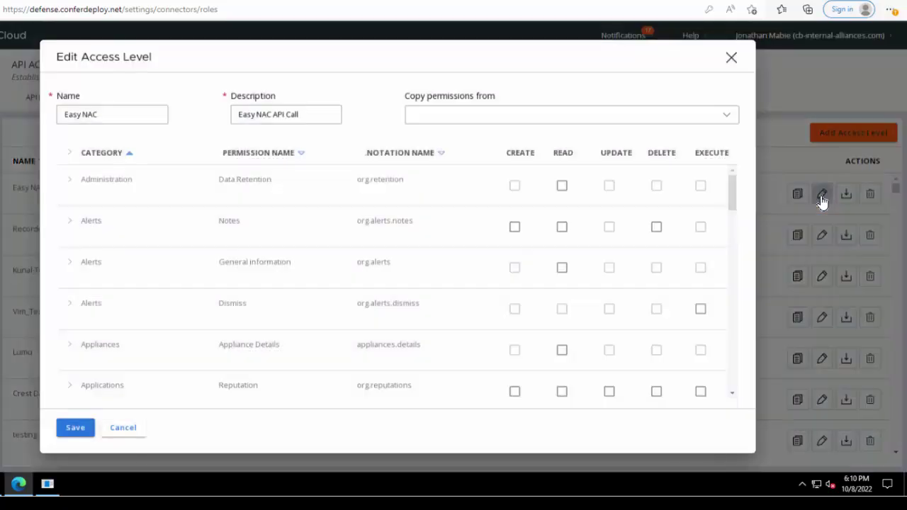
pyautogui.scroll(-3, 595, 182)
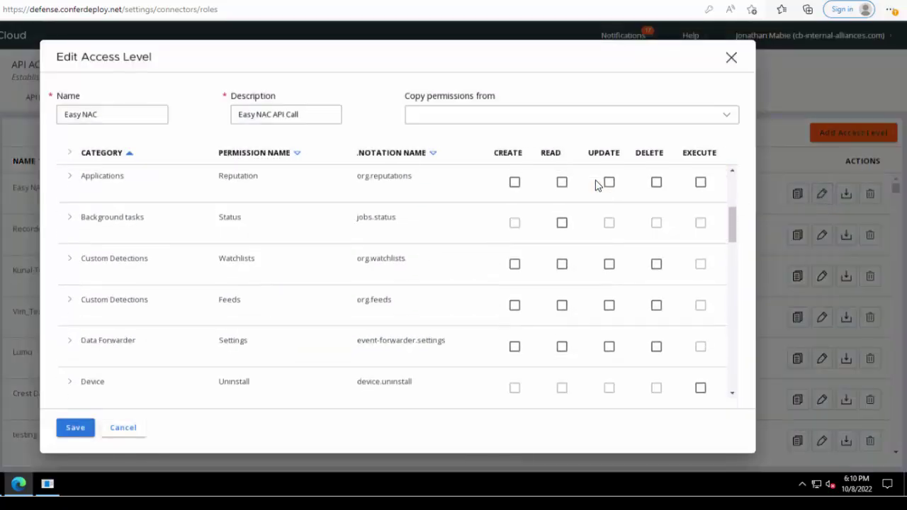
pyautogui.scroll(-3, 595, 183)
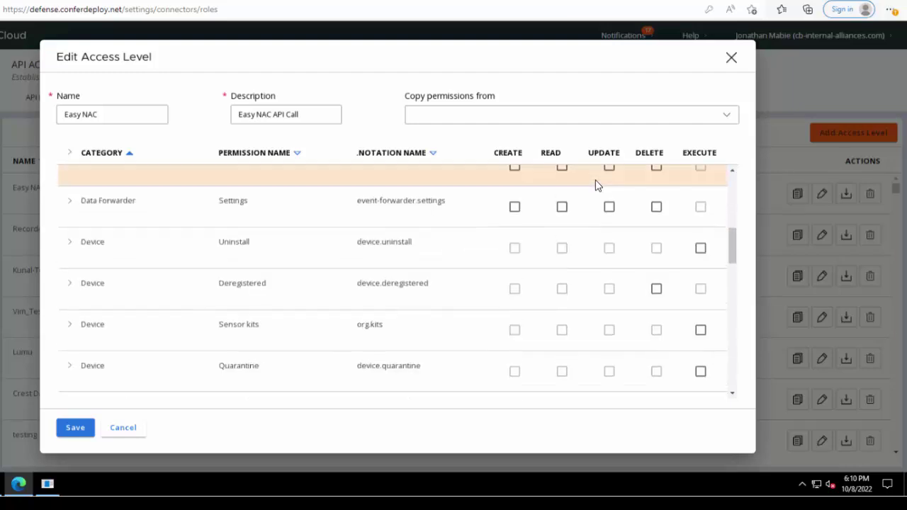
pyautogui.scroll(-3, 595, 183)
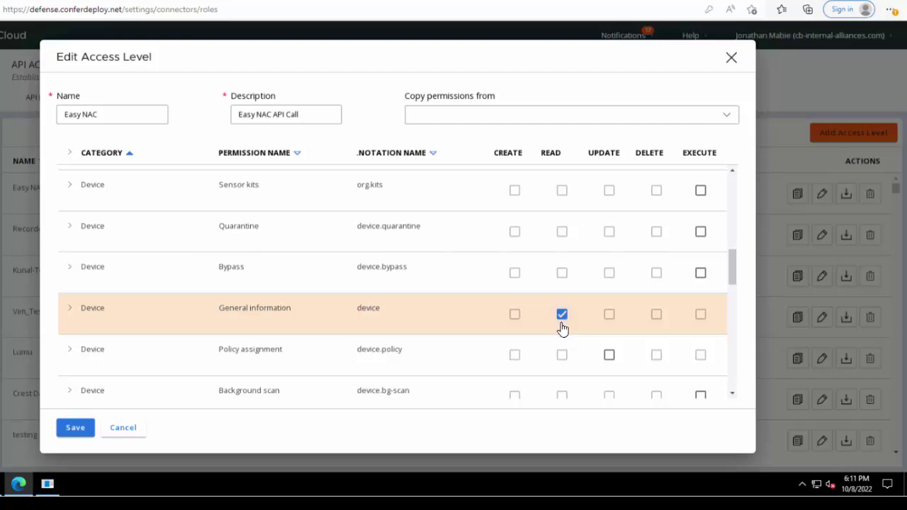
pyautogui.click(124, 430)
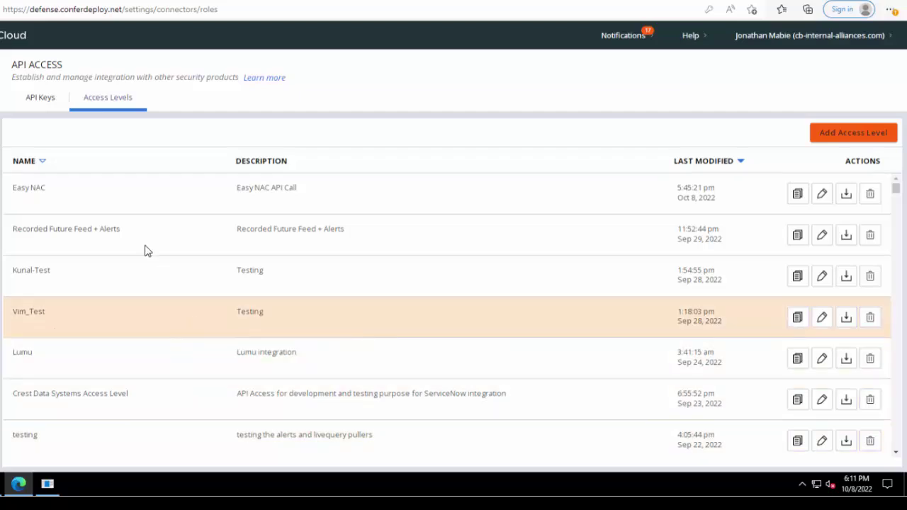
# Step: Create an API key named Easy NAC API with the Custom access level type and the Easy NAC custom access level
pyautogui.click(37, 105)
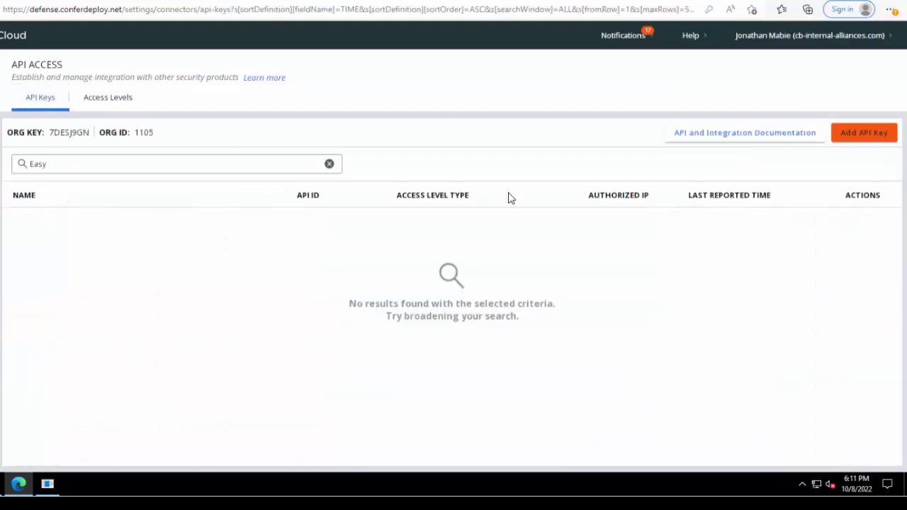
pyautogui.click(862, 136)
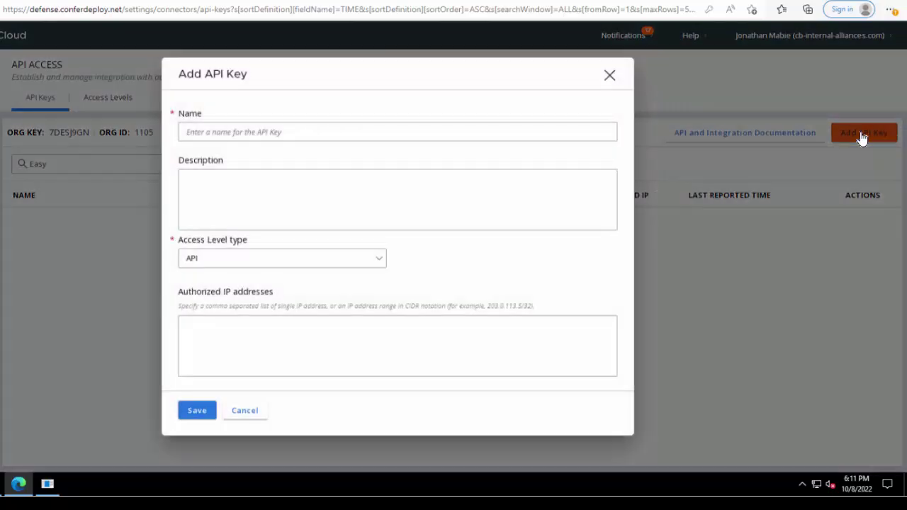
pyautogui.click(242, 130)
pyautogui.write('Easy NAC API')
pyautogui.click(203, 261)
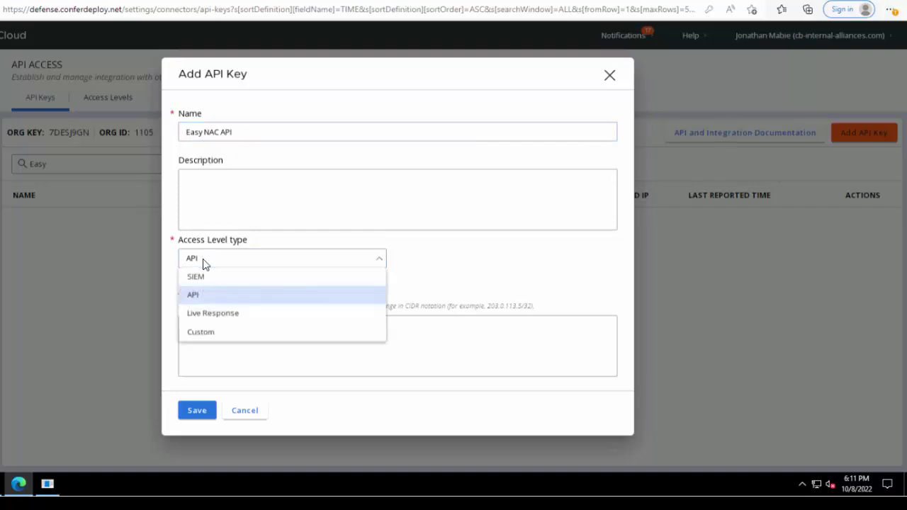
pyautogui.click(204, 337)
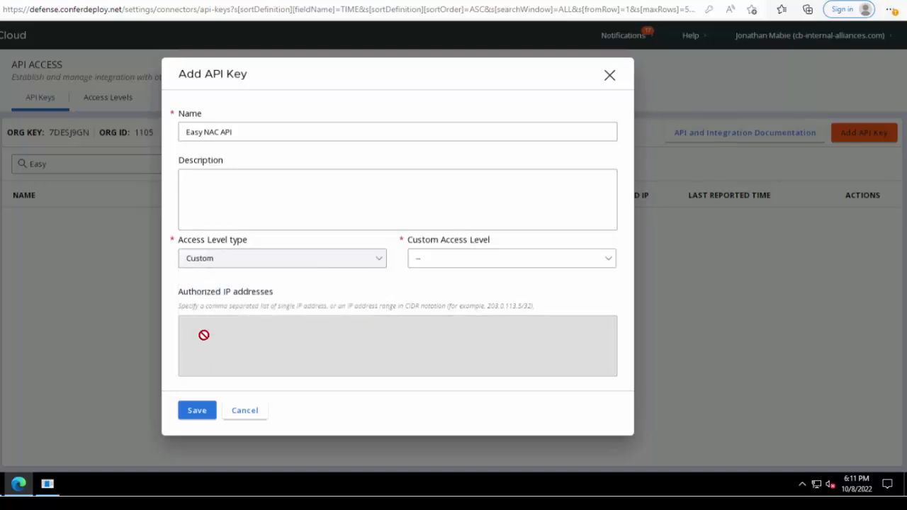
pyautogui.click(444, 267)
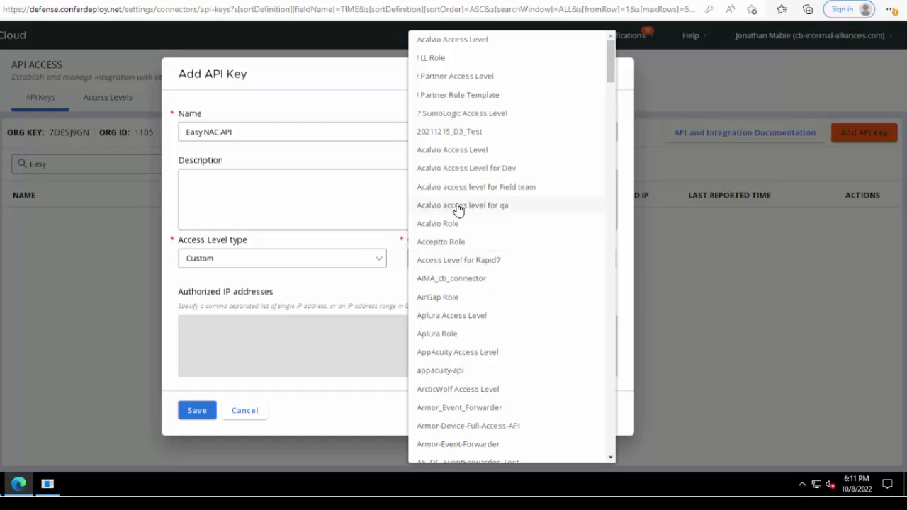
pyautogui.scroll(-8, 457, 208)
pyautogui.scroll(-7, 457, 207)
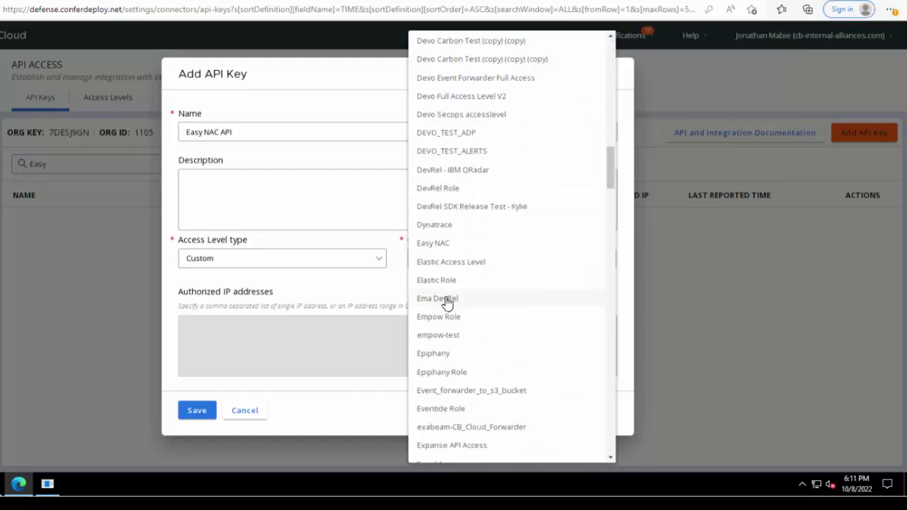
pyautogui.click(431, 247)
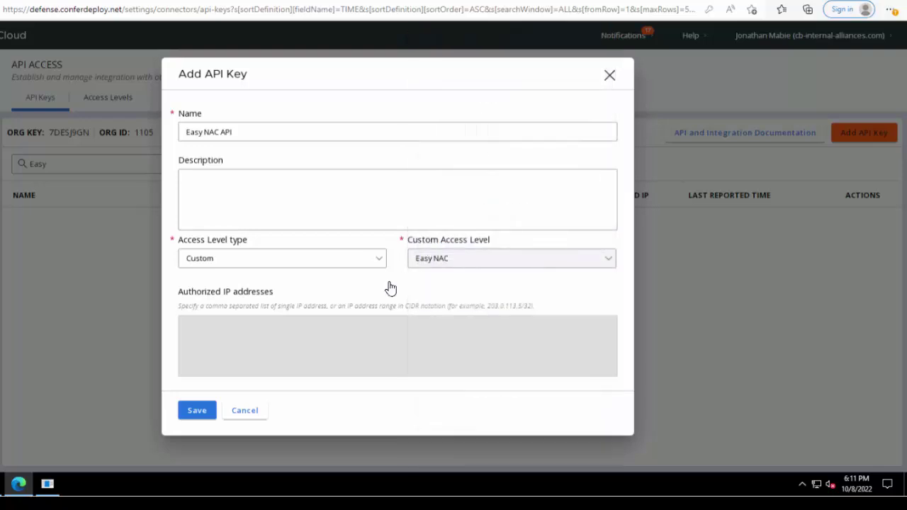
pyautogui.click(197, 418)
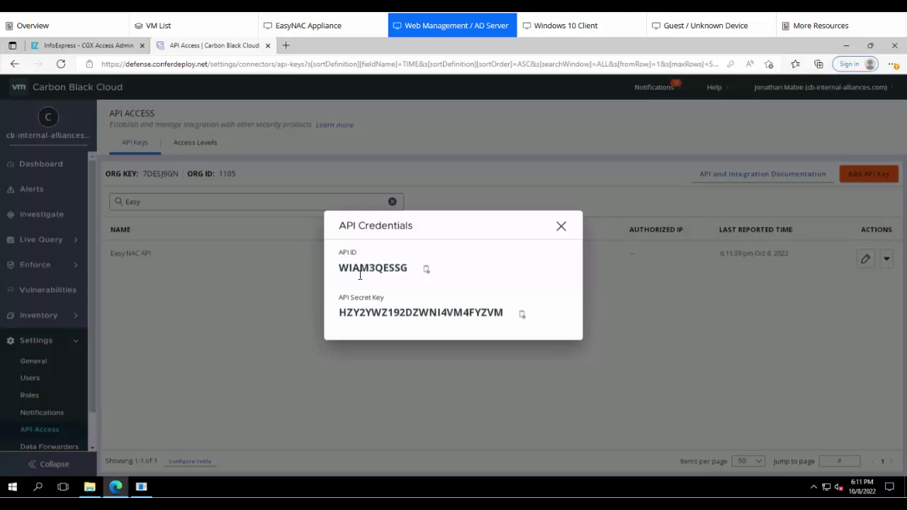
# Step: Copy the new API key's API ID, switch to CGX Access and enable the Carbon Black Cb Response integration
pyautogui.click(426, 271)
pyautogui.click(76, 45)
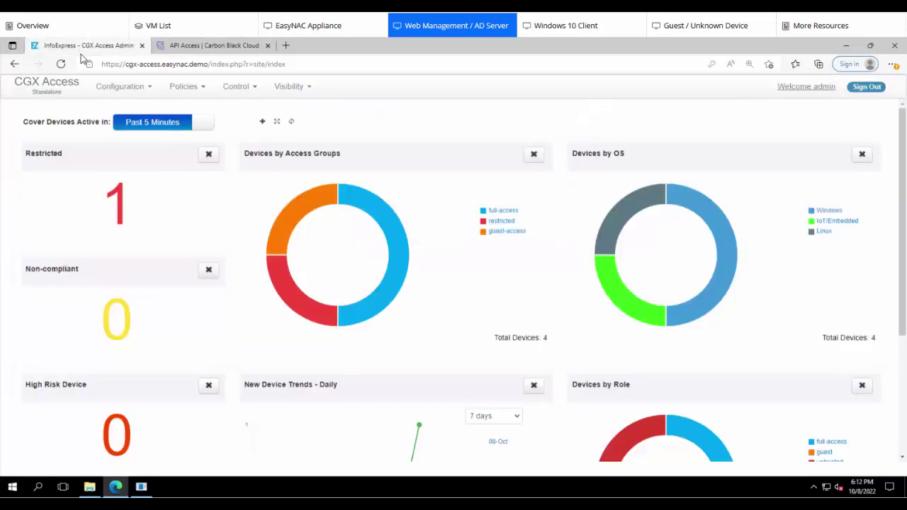
pyautogui.click(106, 86)
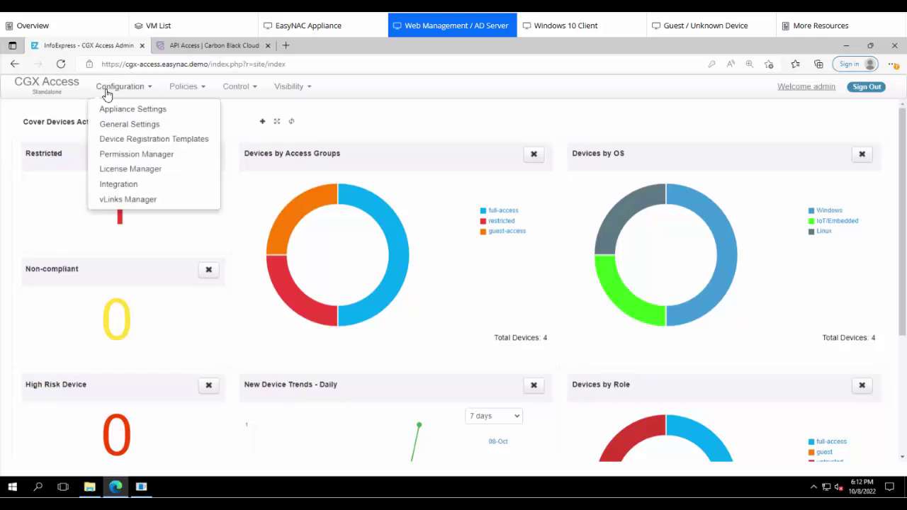
pyautogui.click(111, 186)
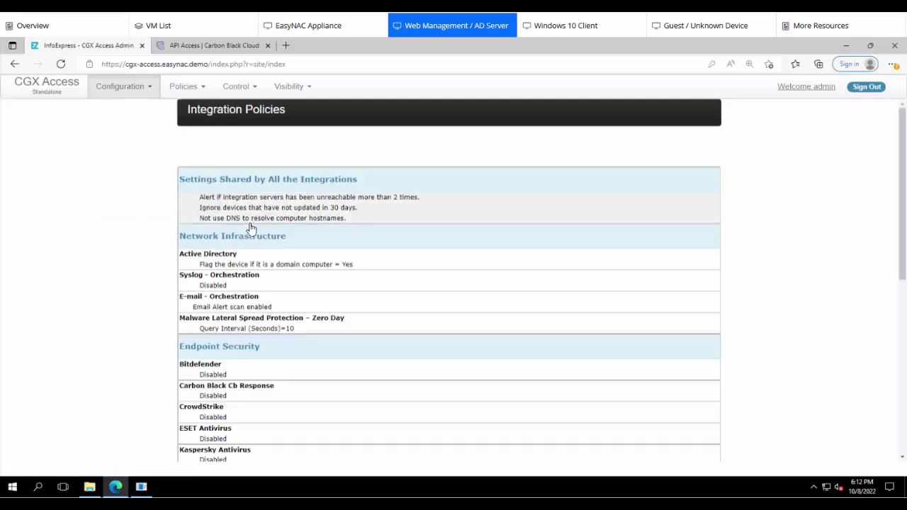
pyautogui.click(211, 392)
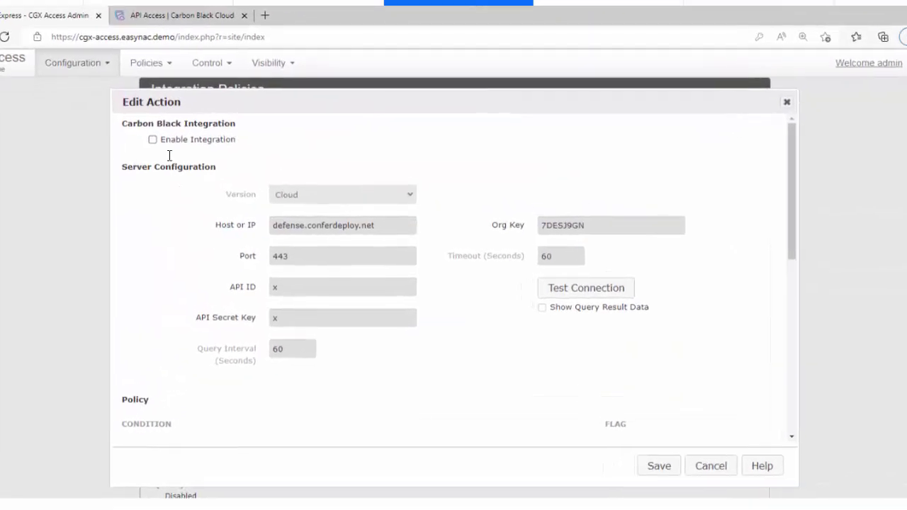
pyautogui.click(152, 140)
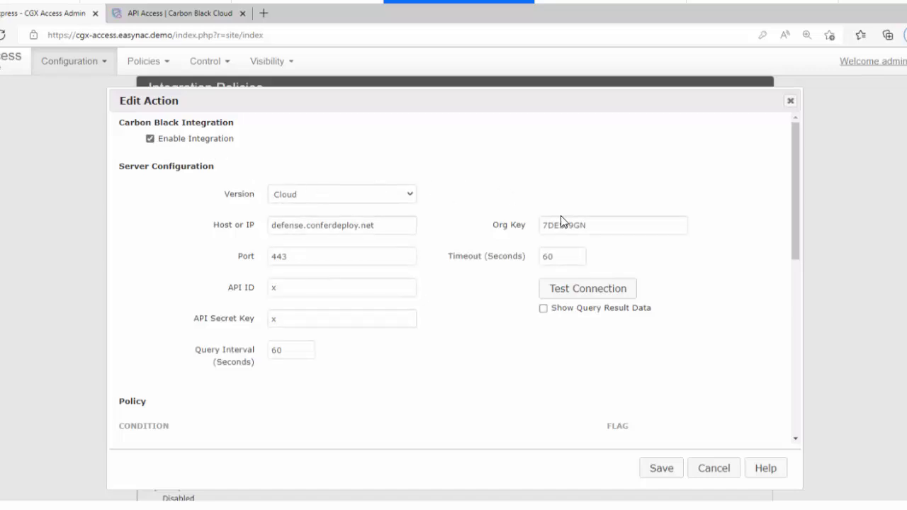
# Step: Replace the placeholder API ID in the Carbon Black server configuration with the copied API ID
pyautogui.click(287, 288)
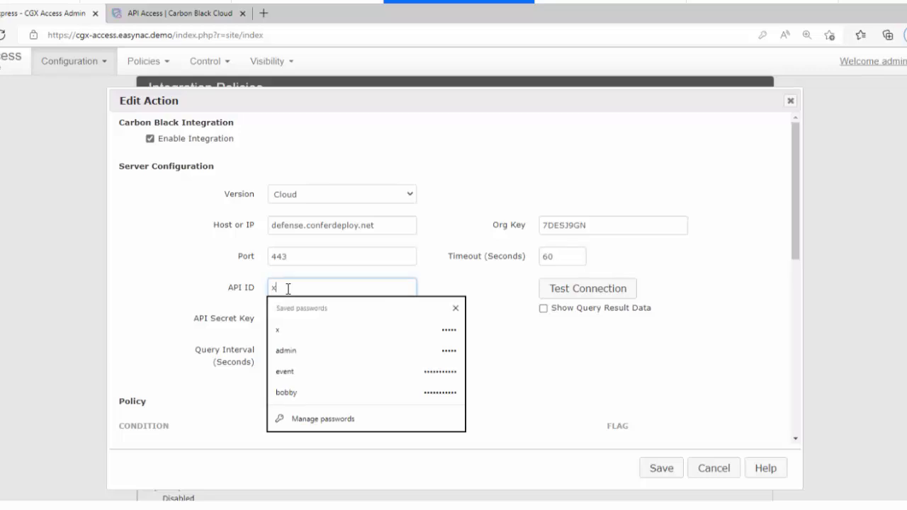
pyautogui.press('BackSpace')
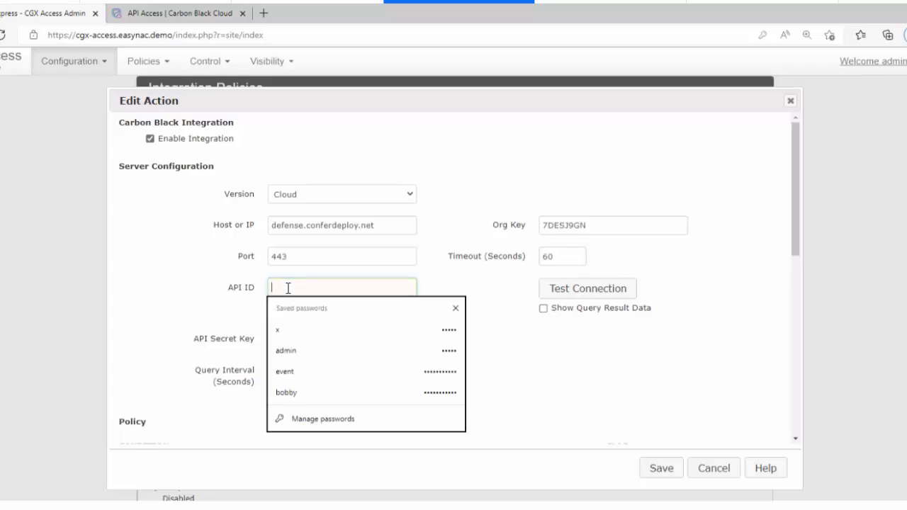
pyautogui.hotkey('ctrl', 'v')
# Step: Copy the API secret key from Carbon Black Cloud and paste it as the API Secret Key of the CGX Access integration
pyautogui.click(296, 320)
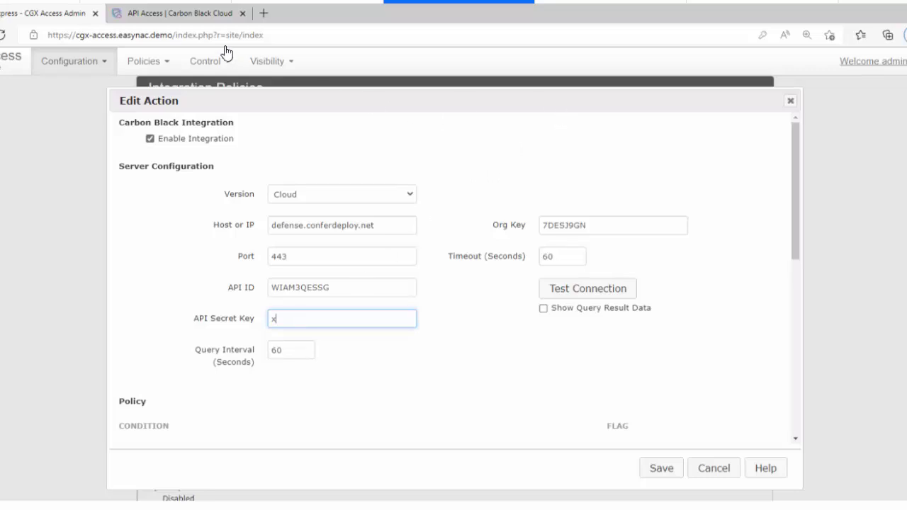
pyautogui.click(194, 19)
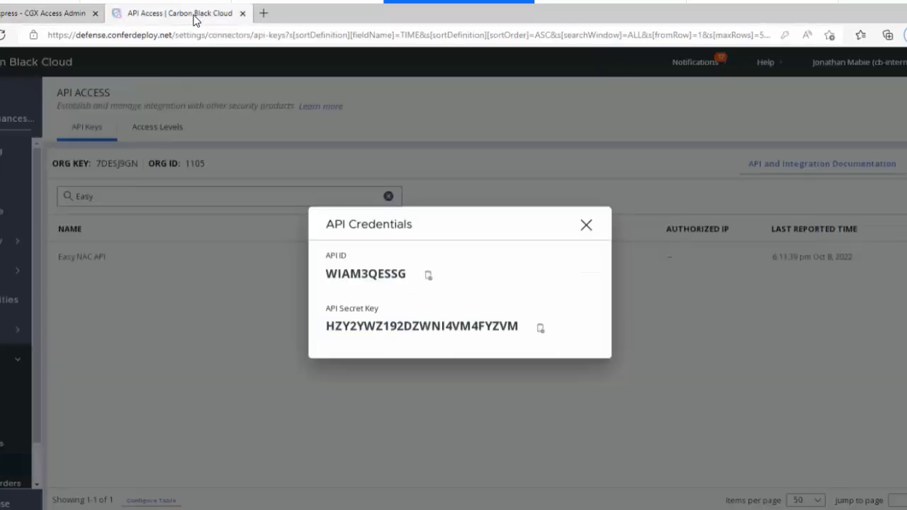
pyautogui.click(539, 328)
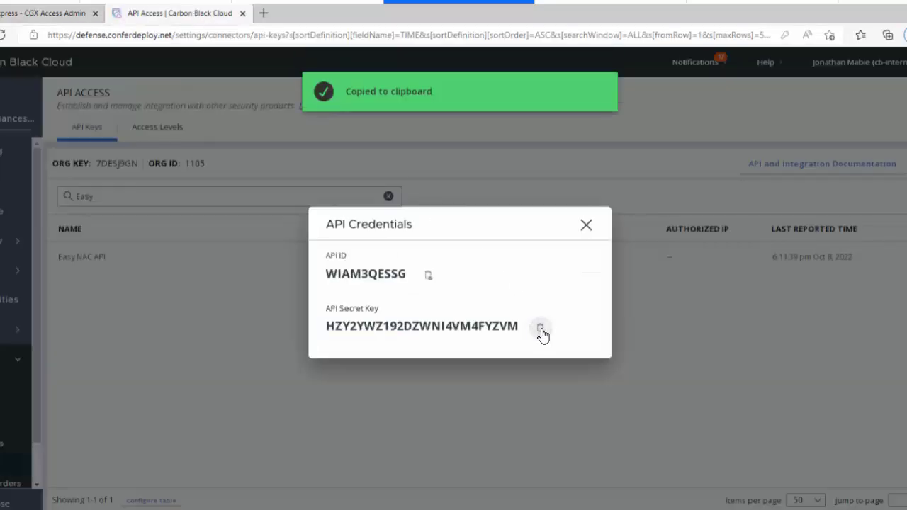
pyautogui.click(33, 12)
pyautogui.press('BackSpace')
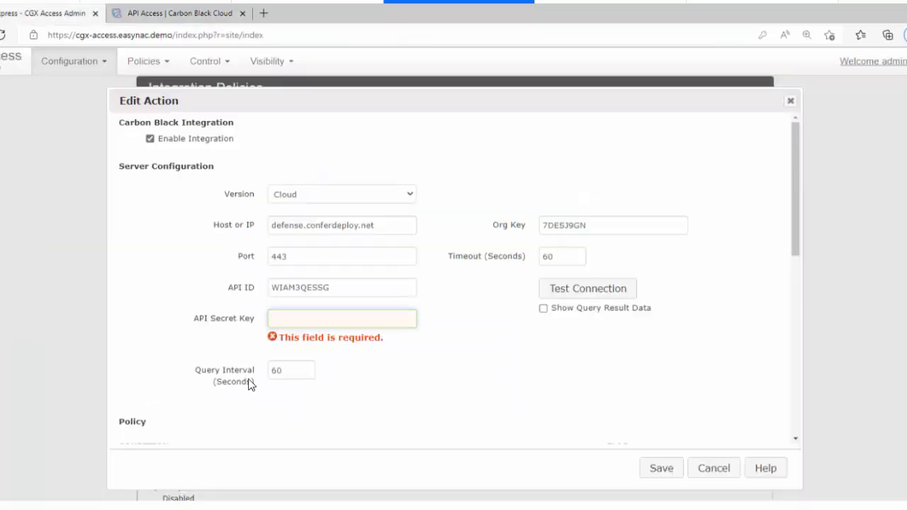
pyautogui.hotkey('ctrl', 'v')
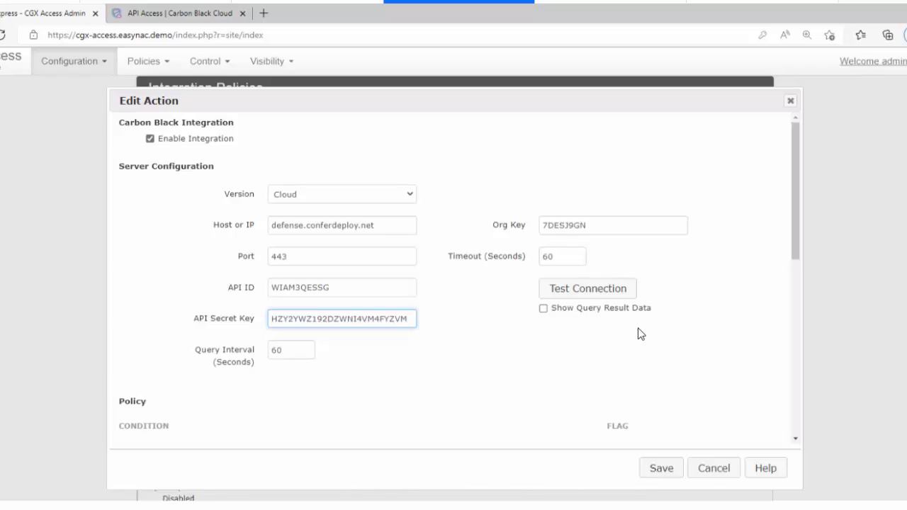
# Step: Check the flag assigned to devices enrolled in Carbon Black, save the integration settings and dismiss the browser's saved-password notice
pyautogui.scroll(-1, 640, 334)
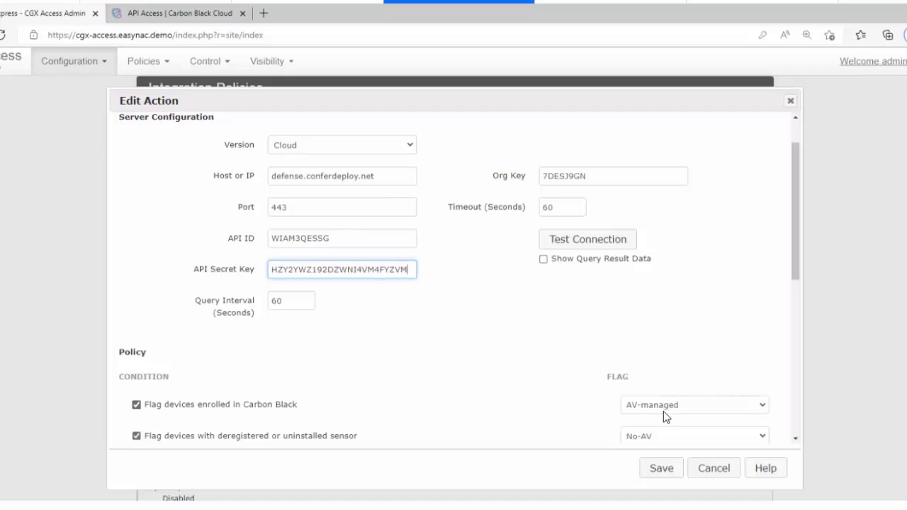
pyautogui.click(662, 469)
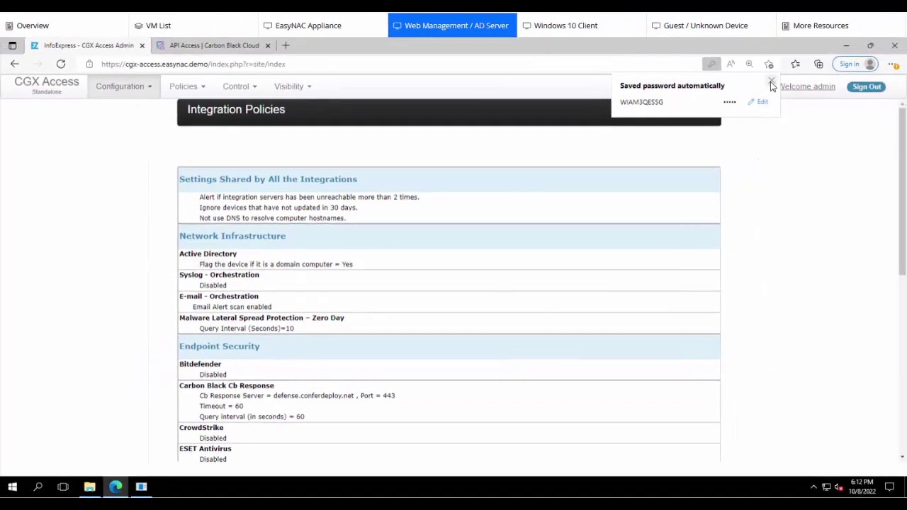
pyautogui.click(771, 82)
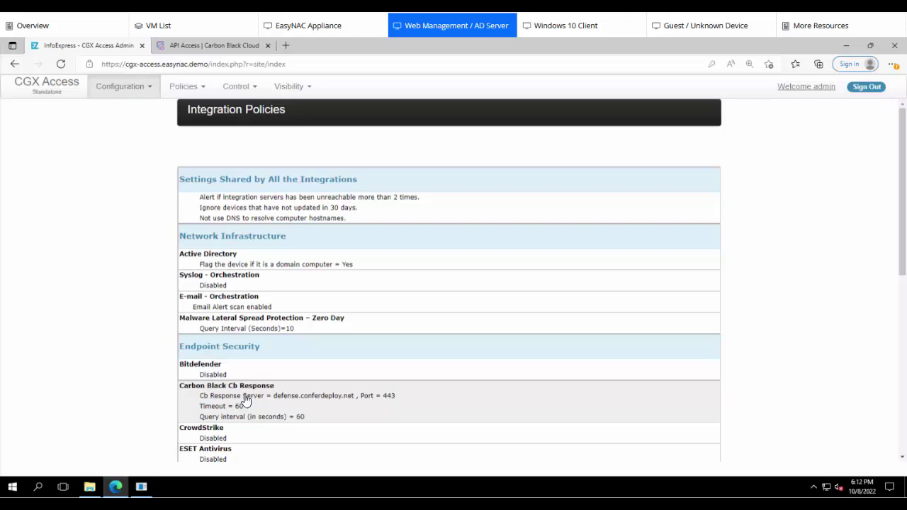
# Step: Compare the Windows 10 Client's ping windows before and after refreshing the device access groups on the CGX Access dashboard
pyautogui.click(40, 90)
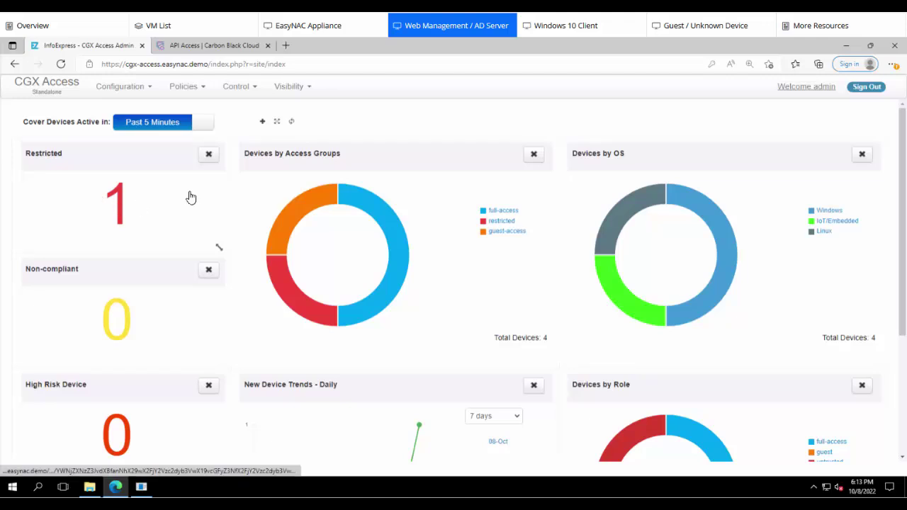
pyautogui.click(552, 34)
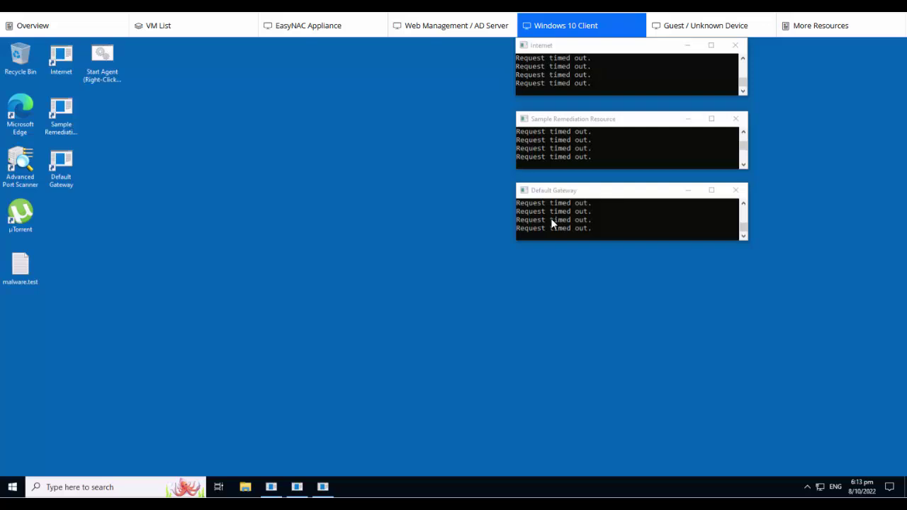
pyautogui.click(446, 28)
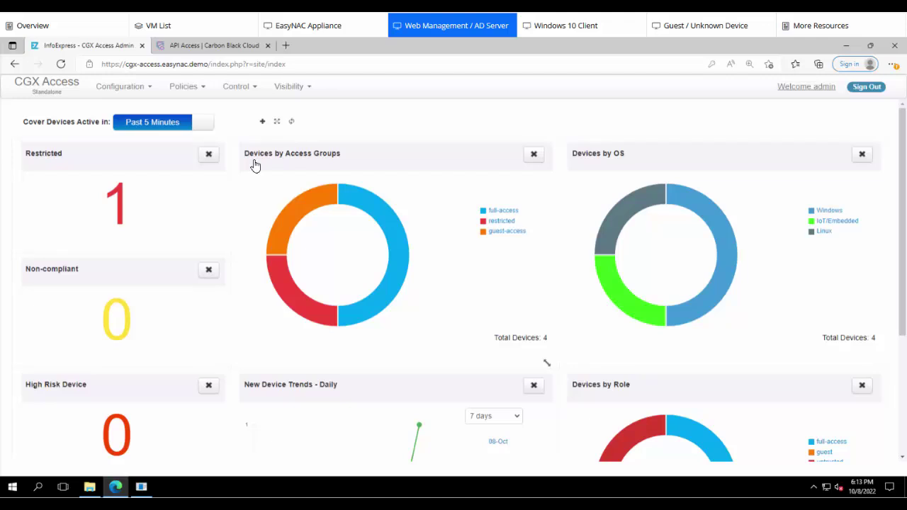
pyautogui.click(291, 124)
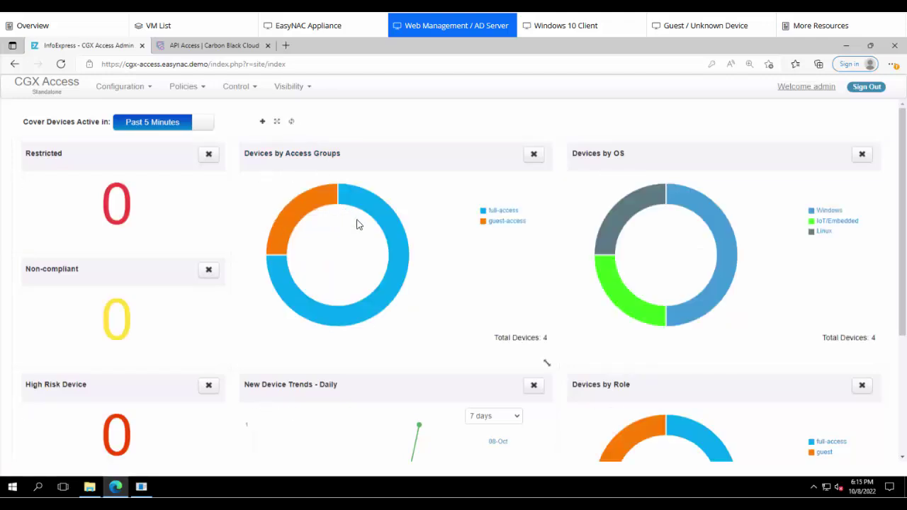
pyautogui.click(560, 29)
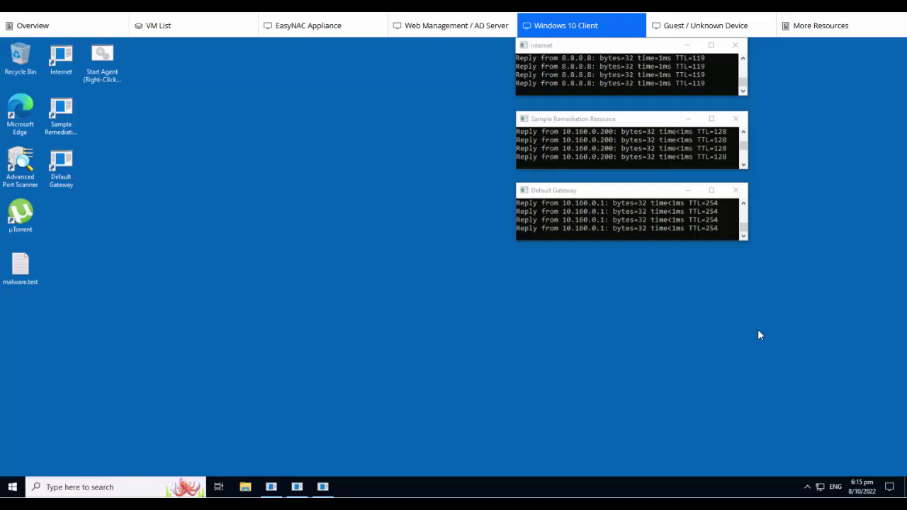
# Step: Turn off protection in the Carbon Black Cloud sensor on the Windows 10 Client and confirm
pyautogui.click(807, 487)
pyautogui.click(785, 465)
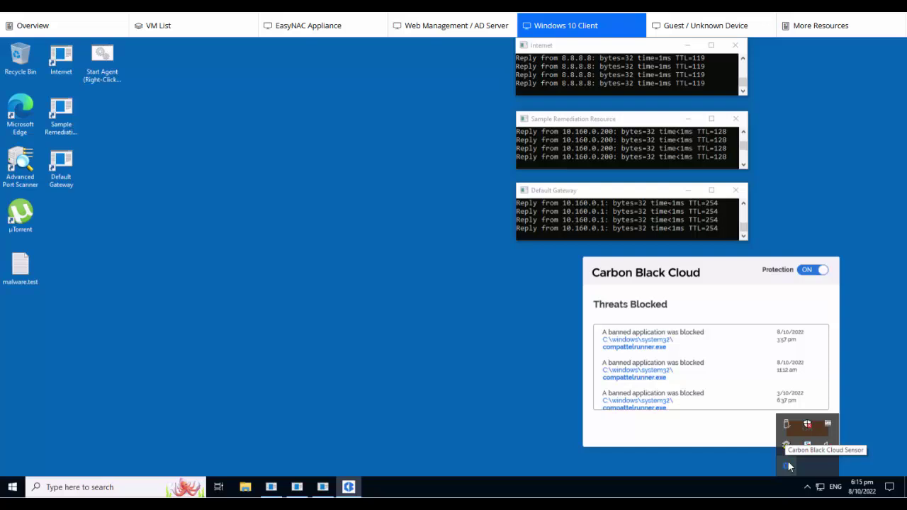
pyautogui.click(805, 271)
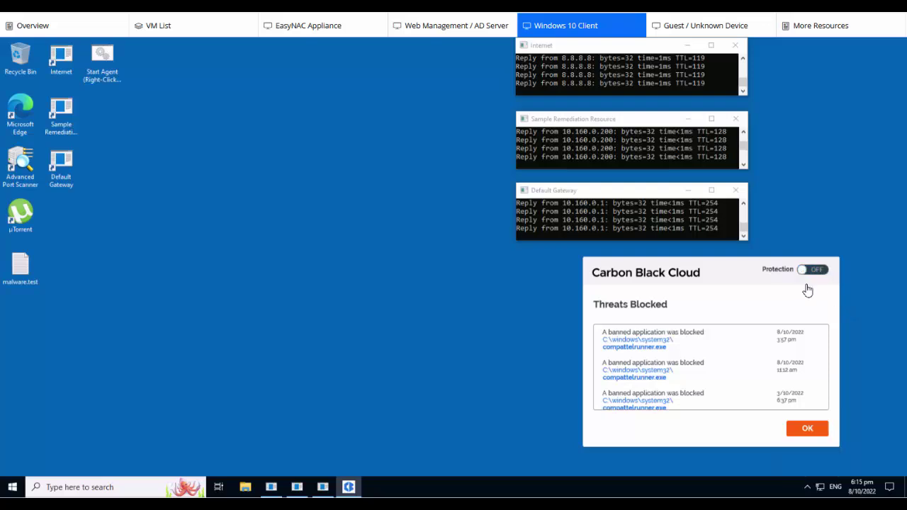
pyautogui.click(809, 429)
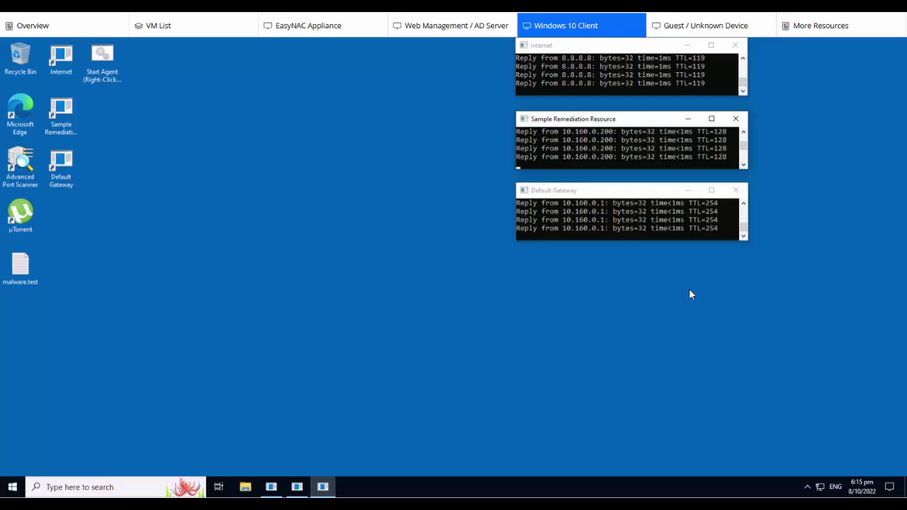
# Step: Switch to CGX Access and examine the policy conditions and flags of the Carbon Black integration, leaving its settings unsaved
pyautogui.click(440, 29)
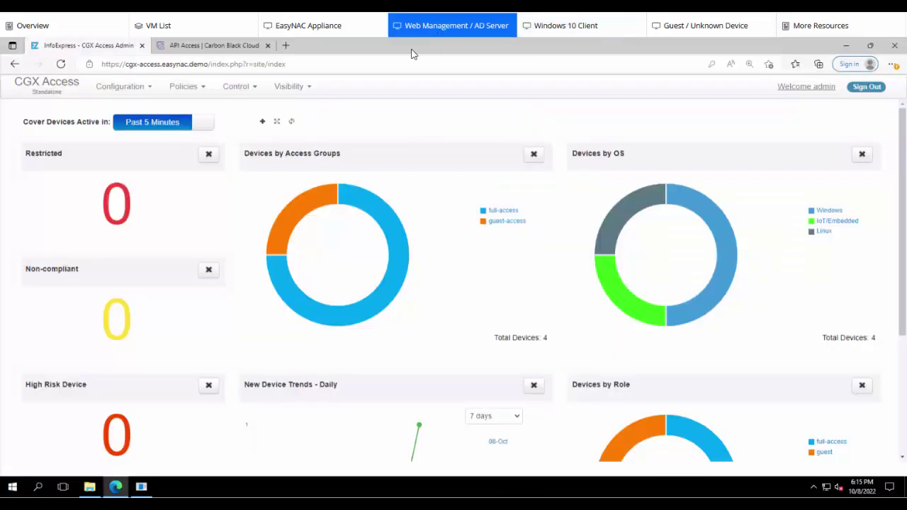
pyautogui.moveTo(106, 92)
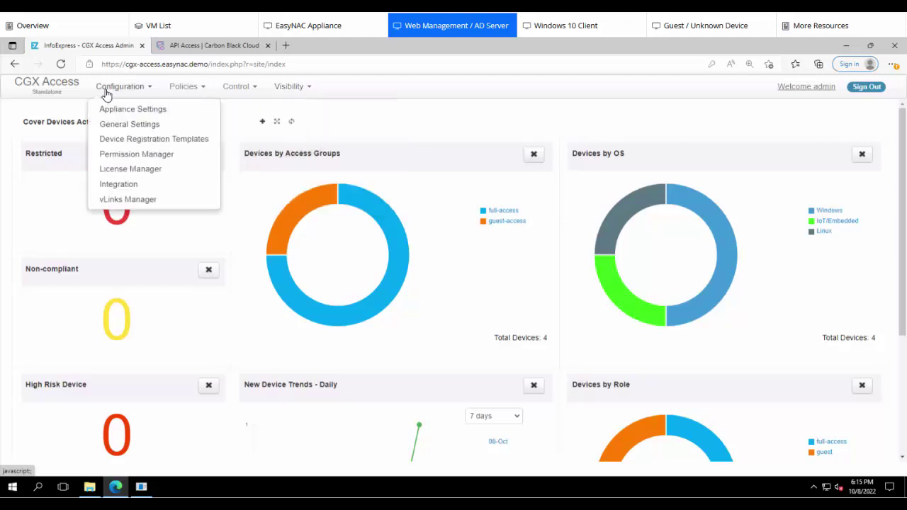
pyautogui.click(119, 187)
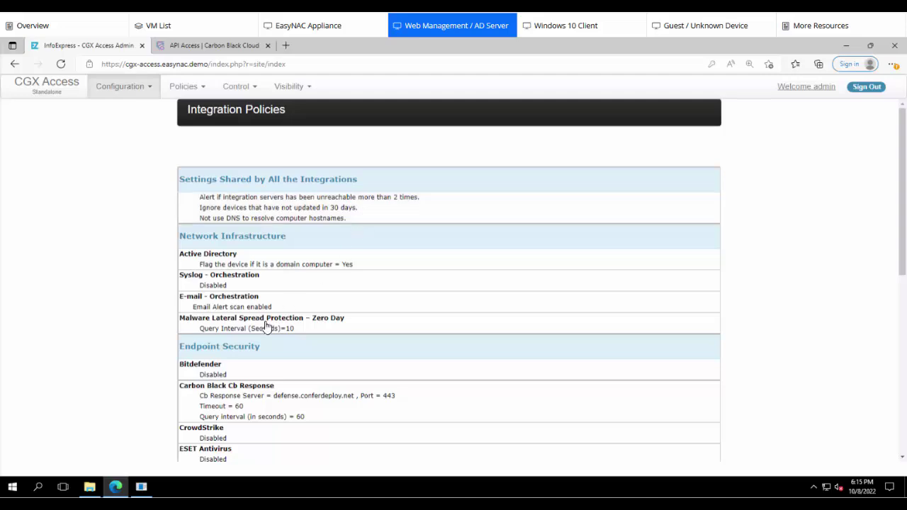
pyautogui.click(224, 391)
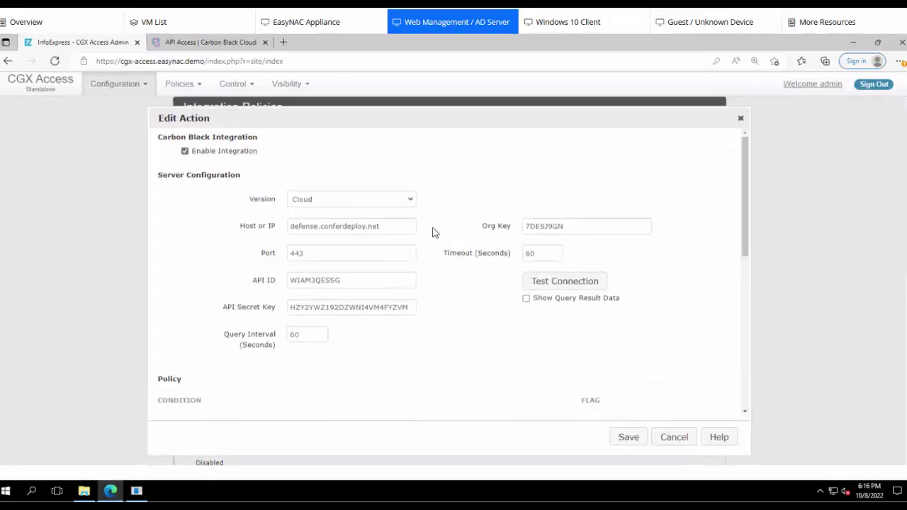
pyautogui.scroll(-3, 434, 233)
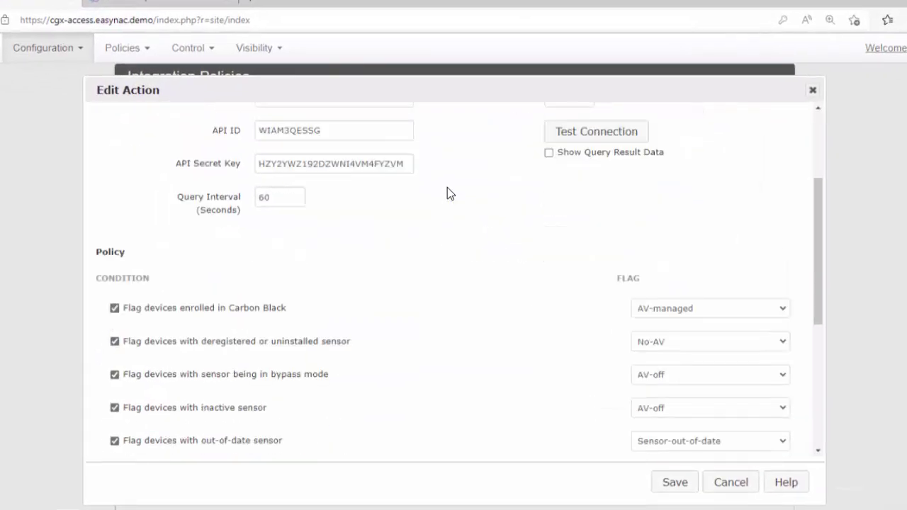
pyautogui.scroll(-3, 447, 187)
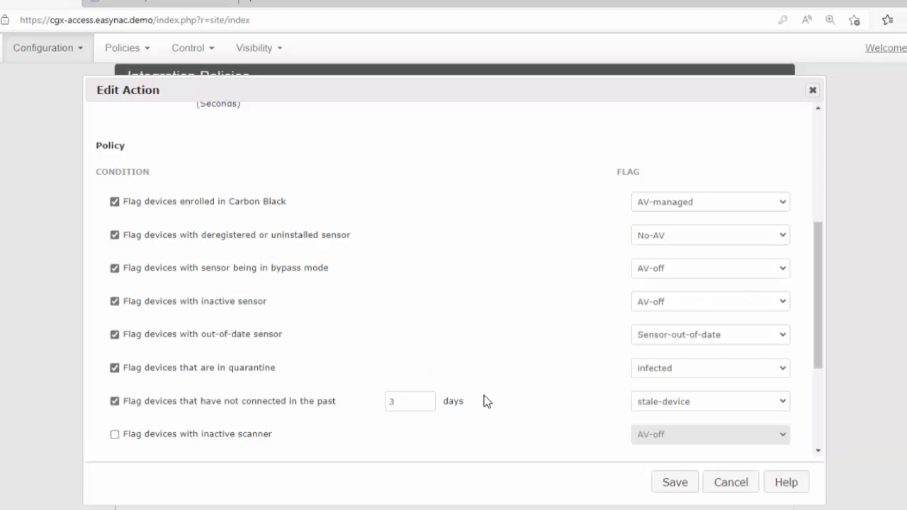
pyautogui.scroll(-3, 487, 293)
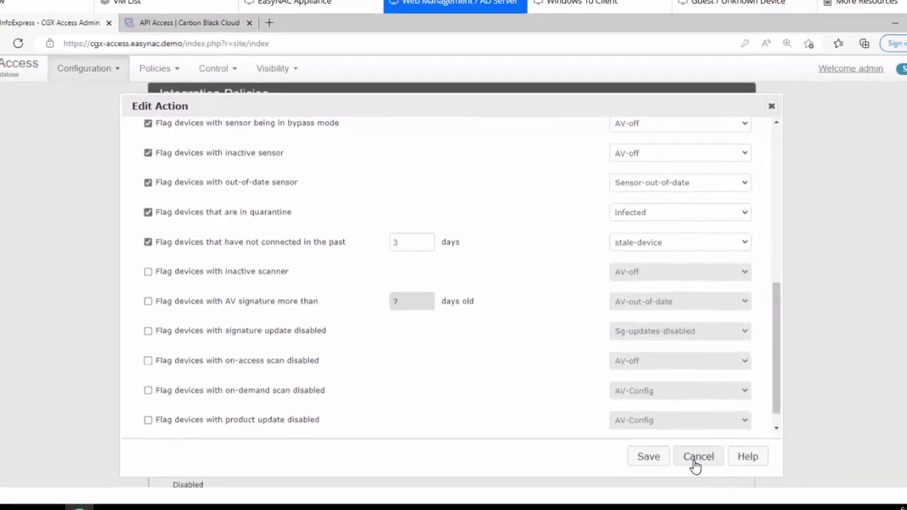
pyautogui.click(730, 483)
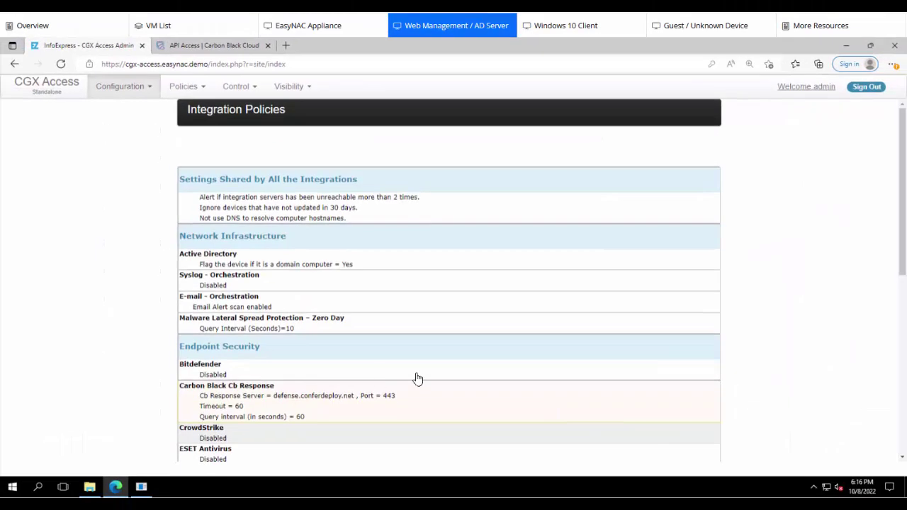
# Step: Return to the CGX Access dashboard and list the devices assigned to the limited access group
pyautogui.click(47, 90)
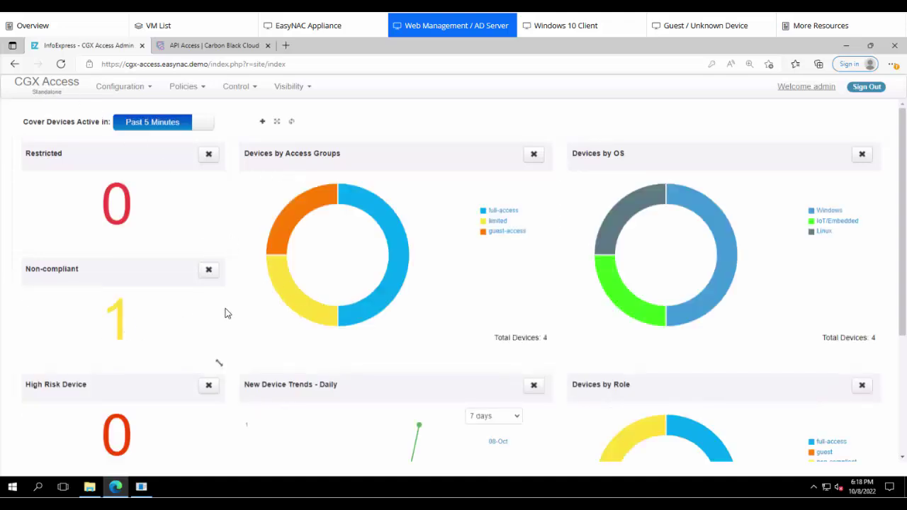
pyautogui.moveTo(285, 295)
pyautogui.click(283, 294)
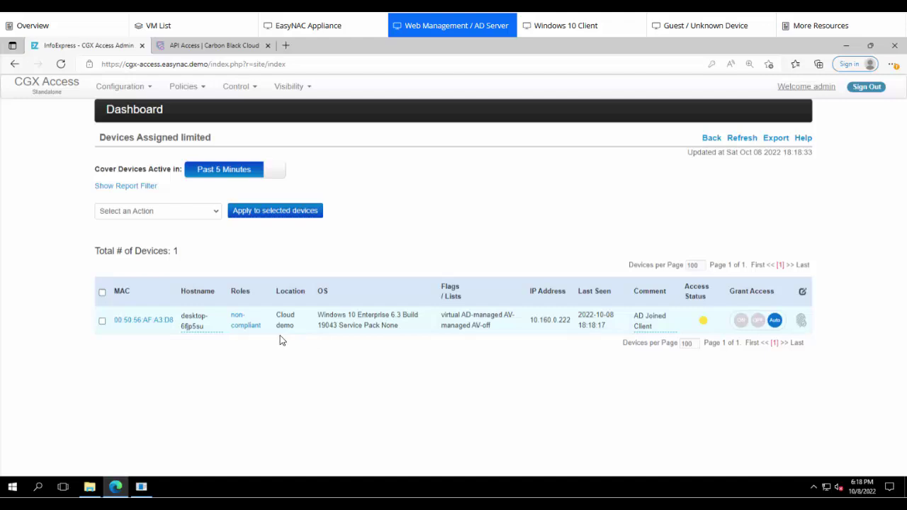
# Step: Check the Windows 10 Client's ping windows and read the network status page in its Edge browser, closing it when done
pyautogui.click(558, 26)
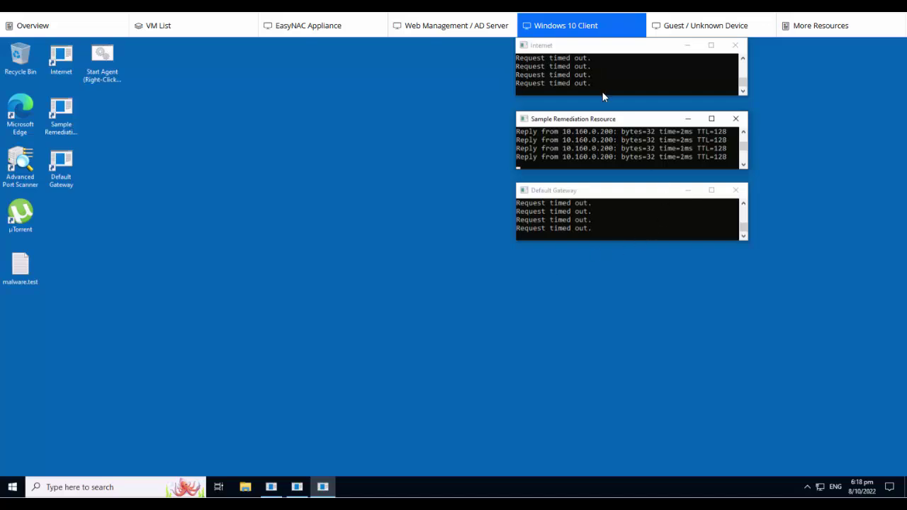
pyautogui.doubleClick(19, 109)
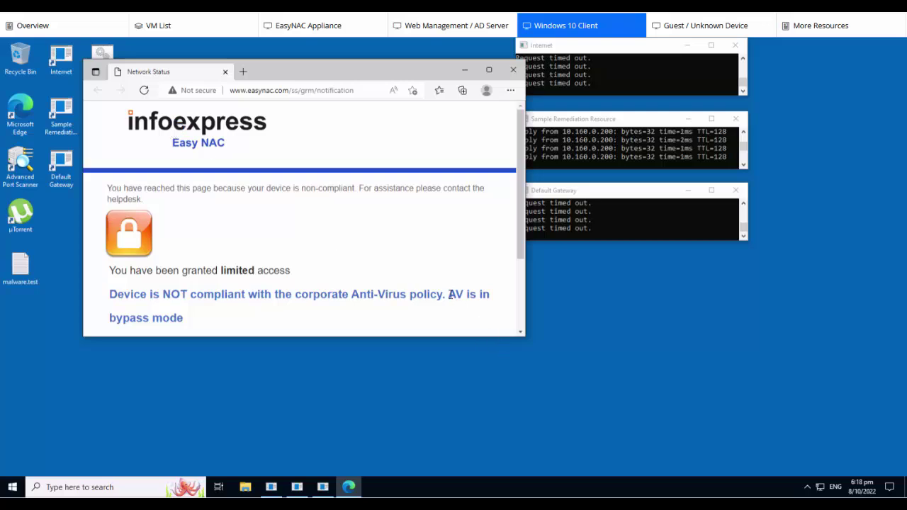
pyautogui.moveTo(450, 294); pyautogui.dragTo(473, 330)
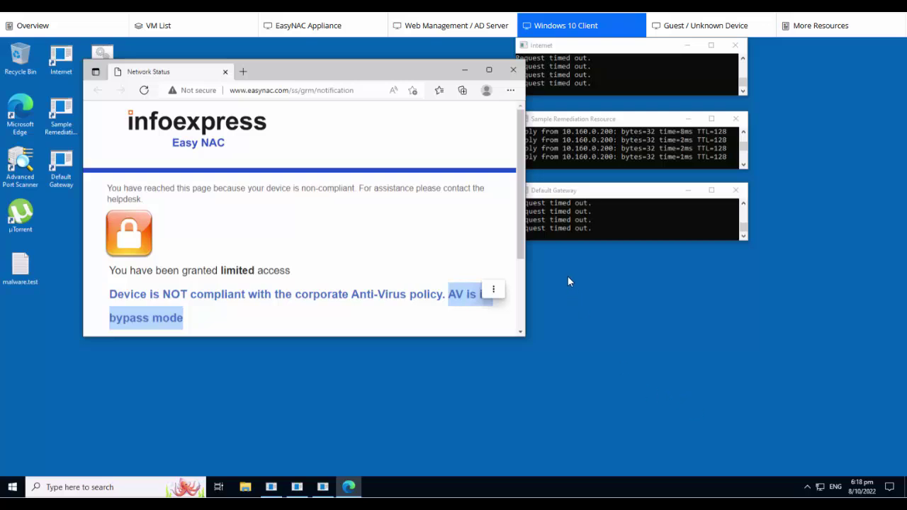
pyautogui.click(513, 70)
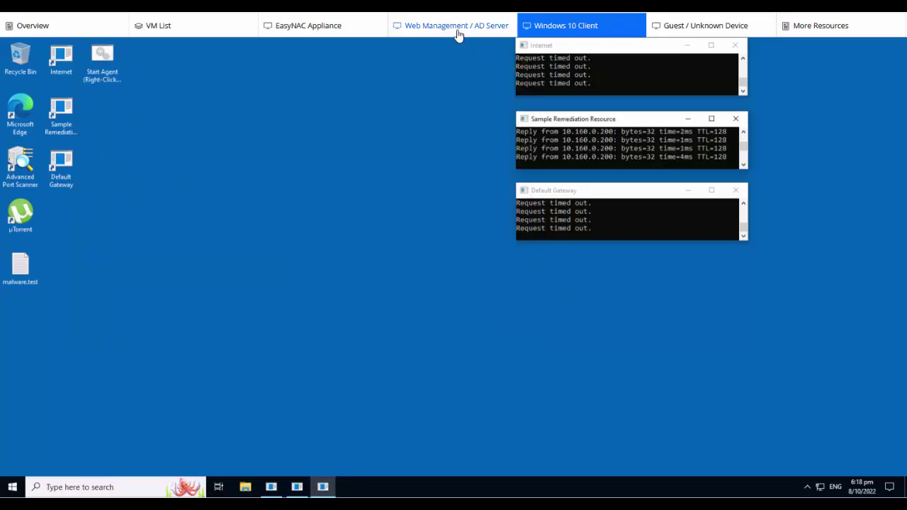
# Step: Switch to CGX Access and examine the classification evaluation results behind the limited device's non-compliant role
pyautogui.click(456, 29)
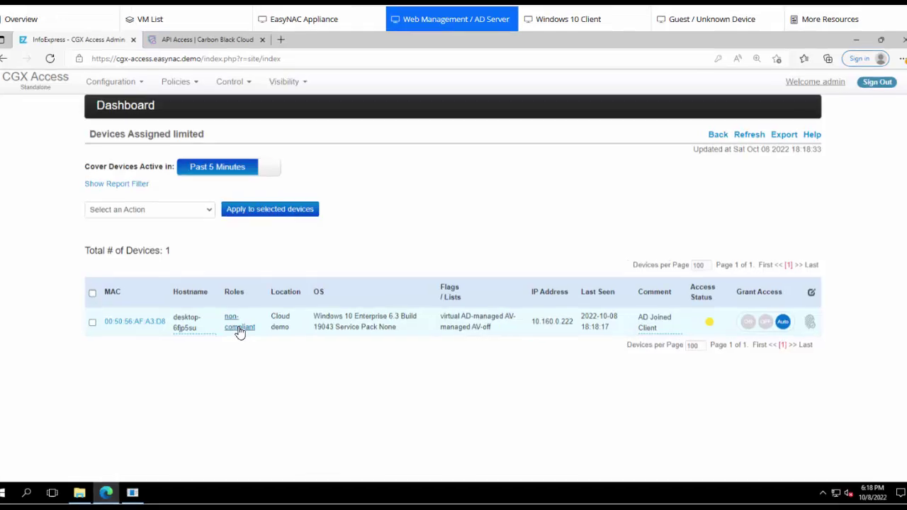
pyautogui.click(245, 322)
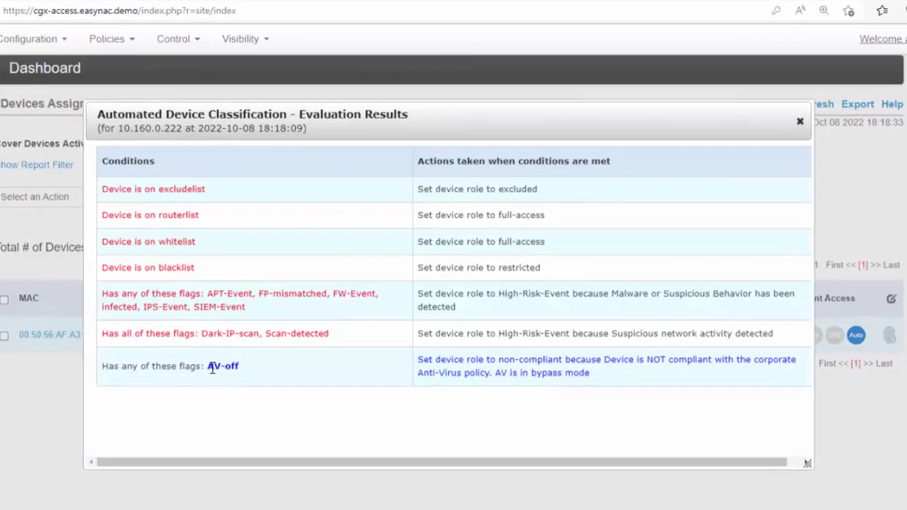
pyautogui.moveTo(207, 366); pyautogui.dragTo(242, 370)
pyautogui.moveTo(556, 369); pyautogui.dragTo(597, 369)
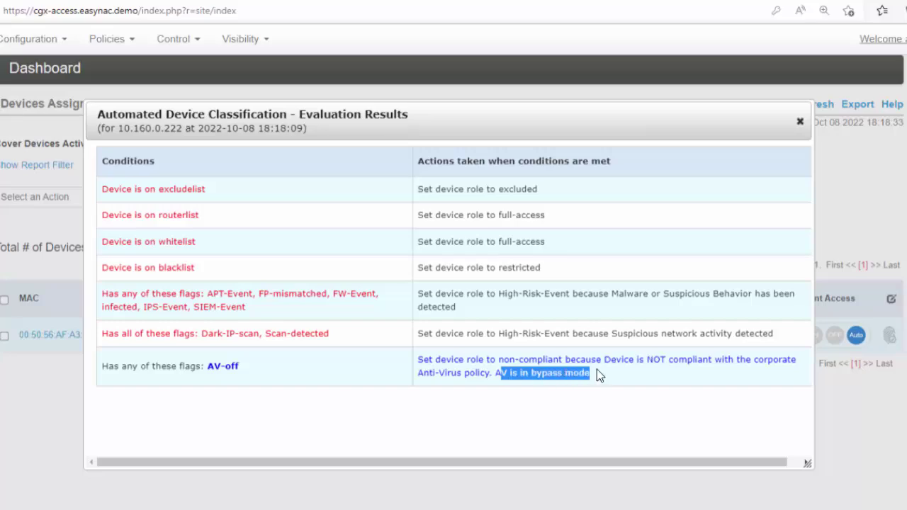